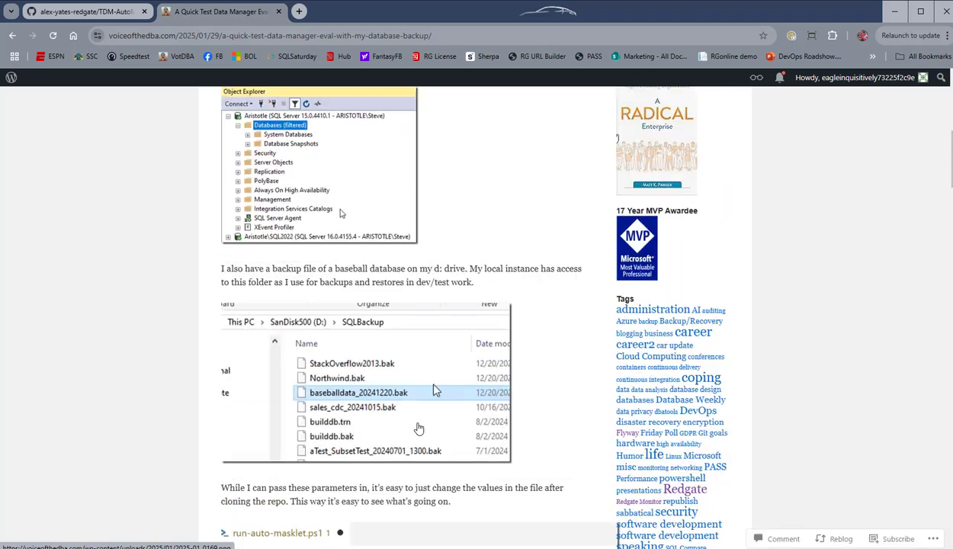
scroll(353, 383, "up", 3)
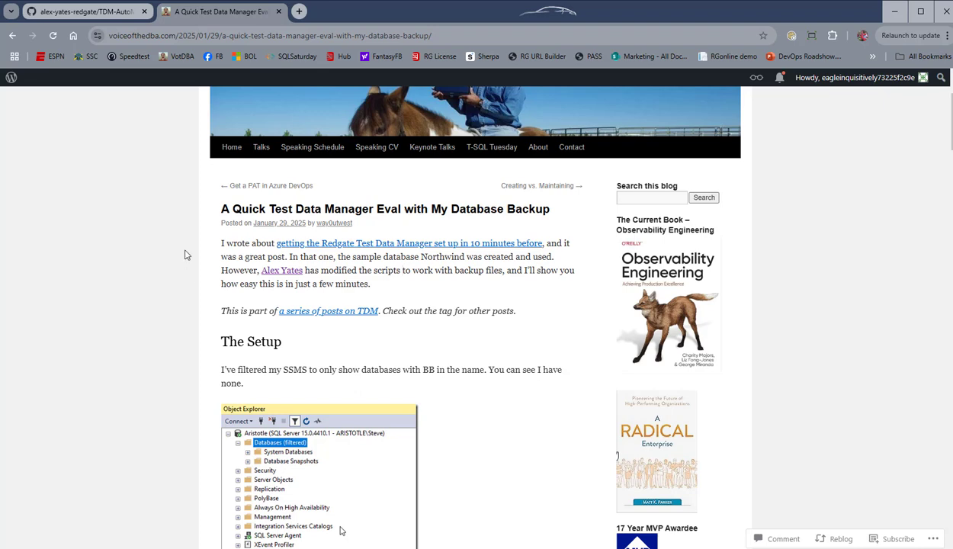
Step: Review the opening of the Test Data Manager blog post and the README of the TDM-AutoMasklet GitHub repository
left_click(77, 12)
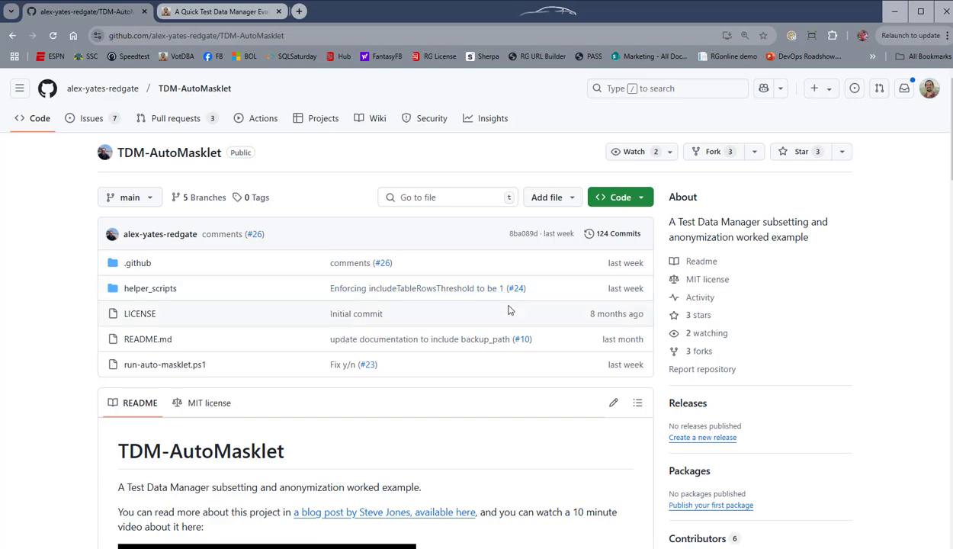
scroll(510, 309, "down", 2)
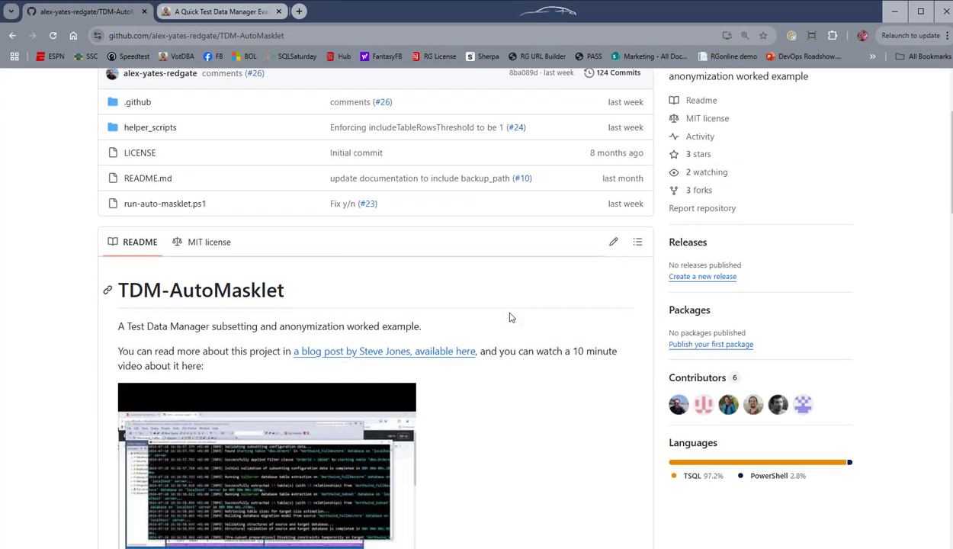
scroll(511, 317, "down", 2)
scroll(513, 317, "up", 4)
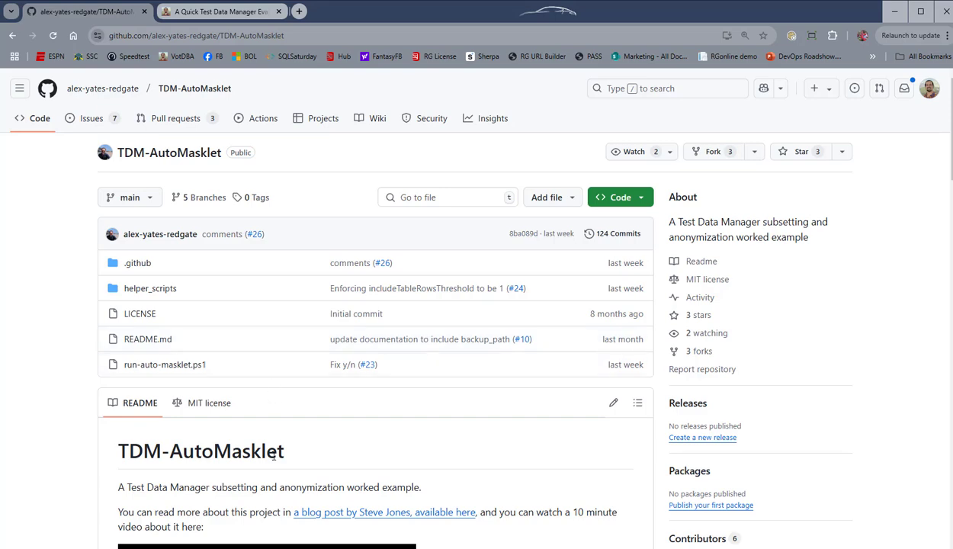
Step: Switch to the TDM-AutoMasklet terminal session, answer n to the script's continue prompt, and clear the screen with cls
mouse_move(297, 544)
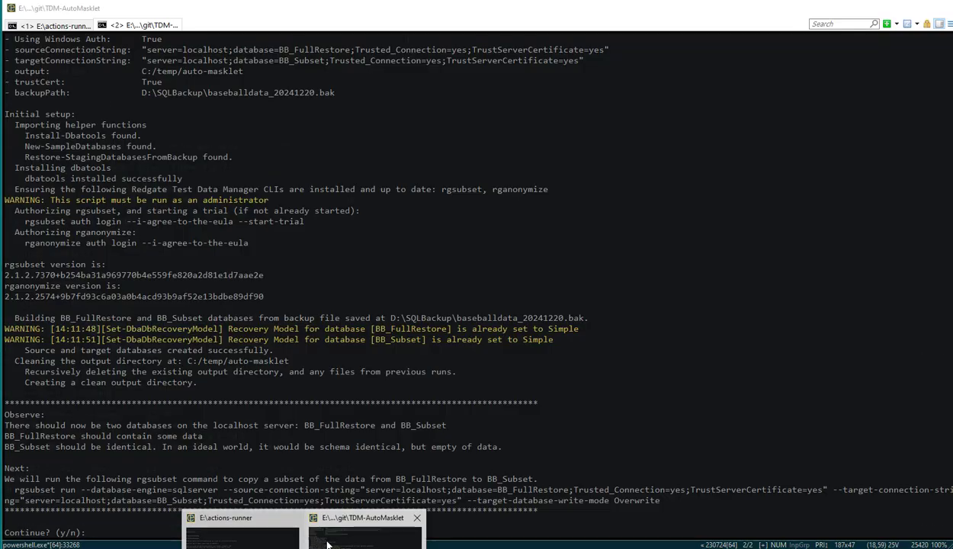
left_click(324, 534)
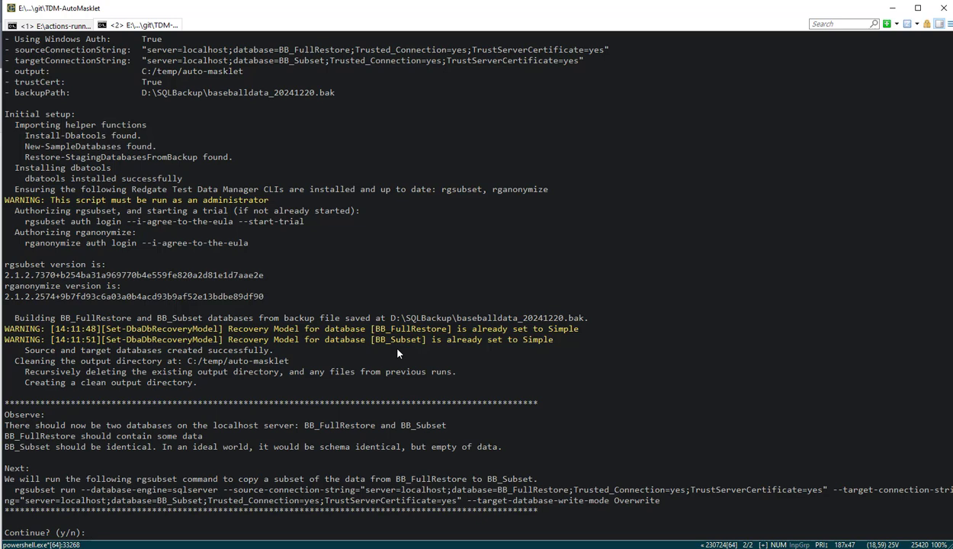
type("n")
key("Return")
type("cls")
key("Return")
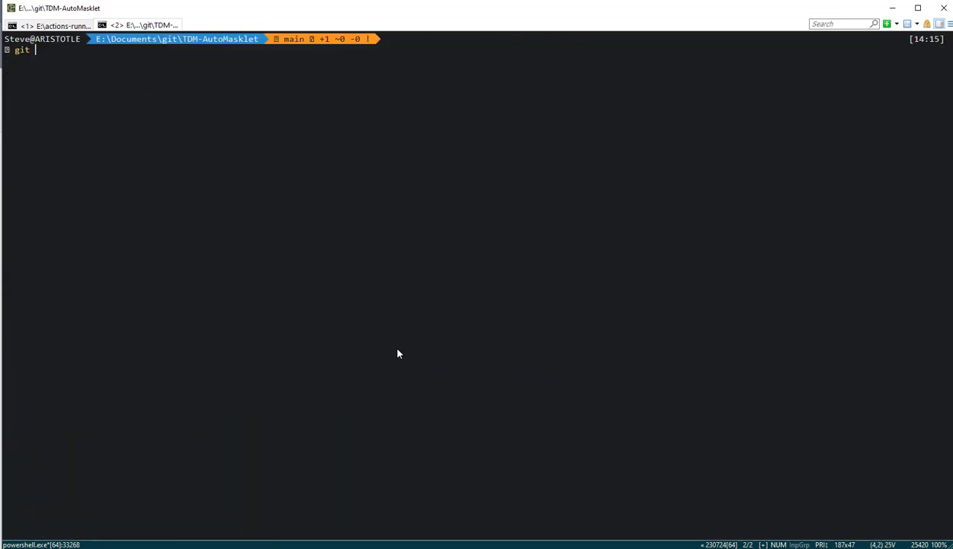
Step: Check the local repository's state with git status and its origin and upstream remotes with git remote -v
type("git status")
key("Return")
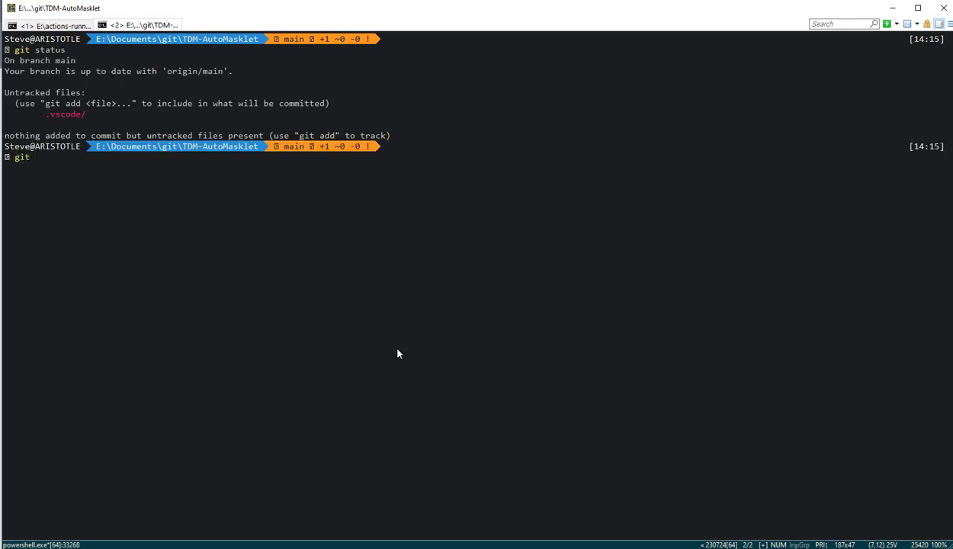
type("git remote -v")
key("Return")
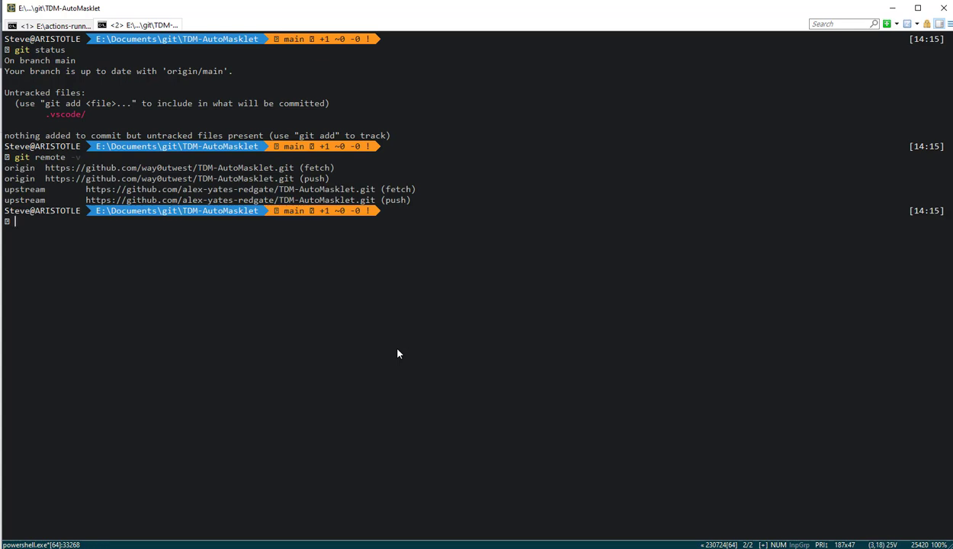
left_click_drag(165, 178, 242, 178)
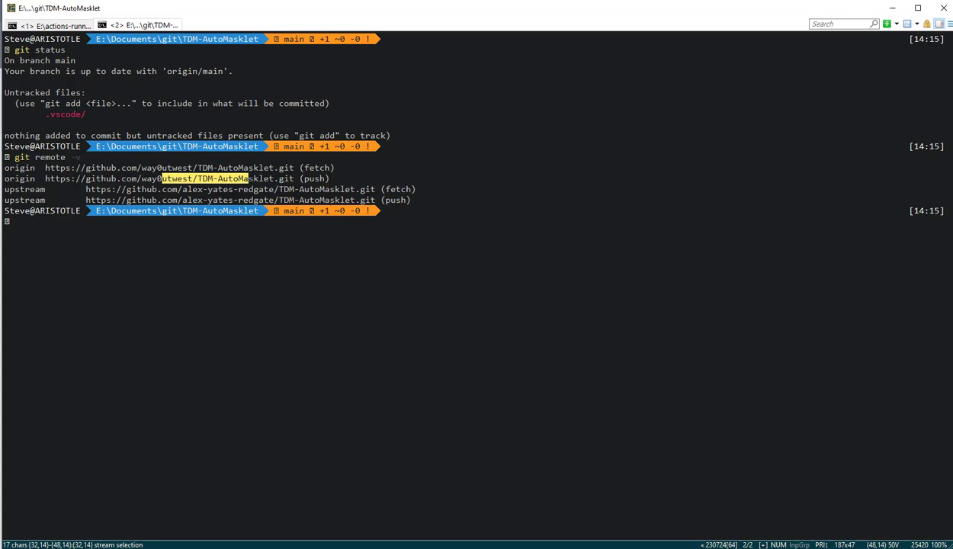
left_click(214, 195)
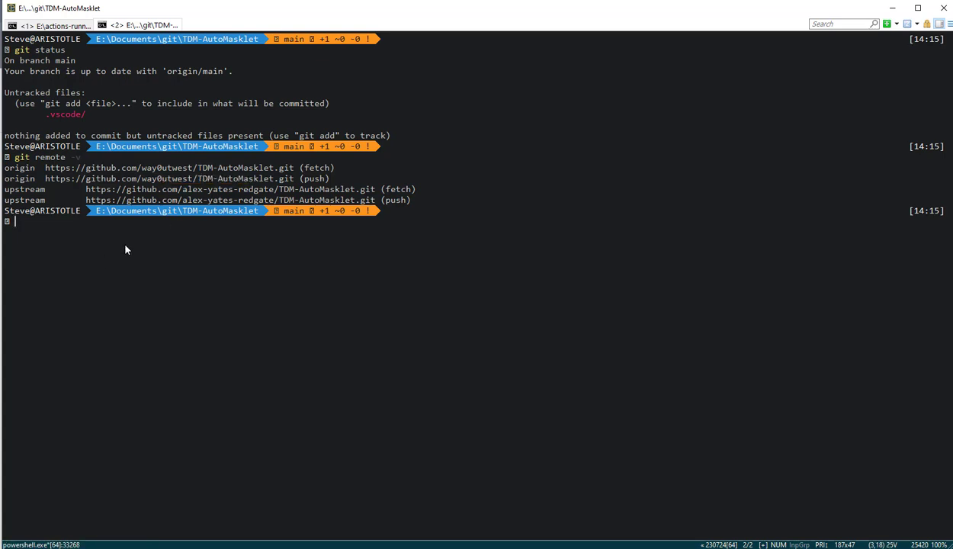
Step: List the repository folder's contents with dir and open run-auto-masklet.ps1 in VS Code using the code command
type("dir")
key("Return")
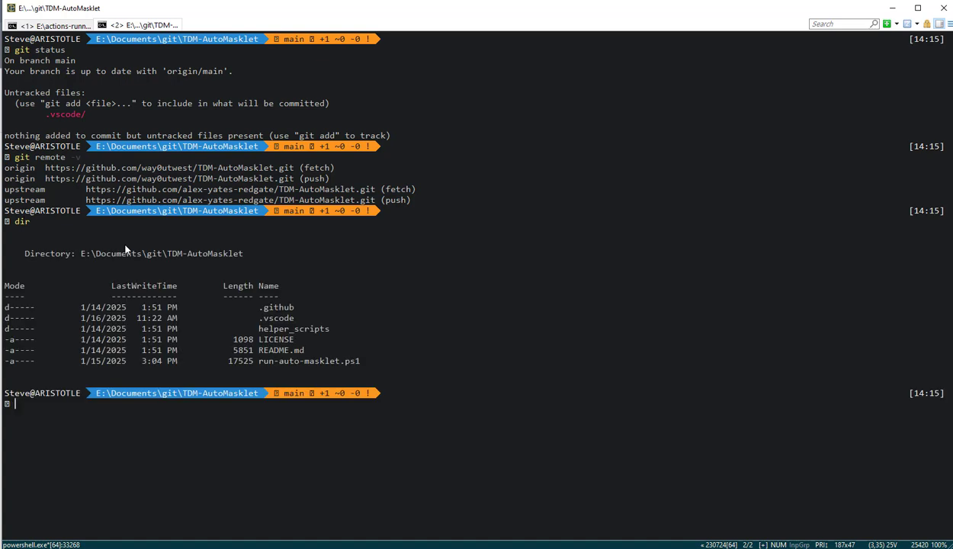
type("code .\\run")
key("Tab")
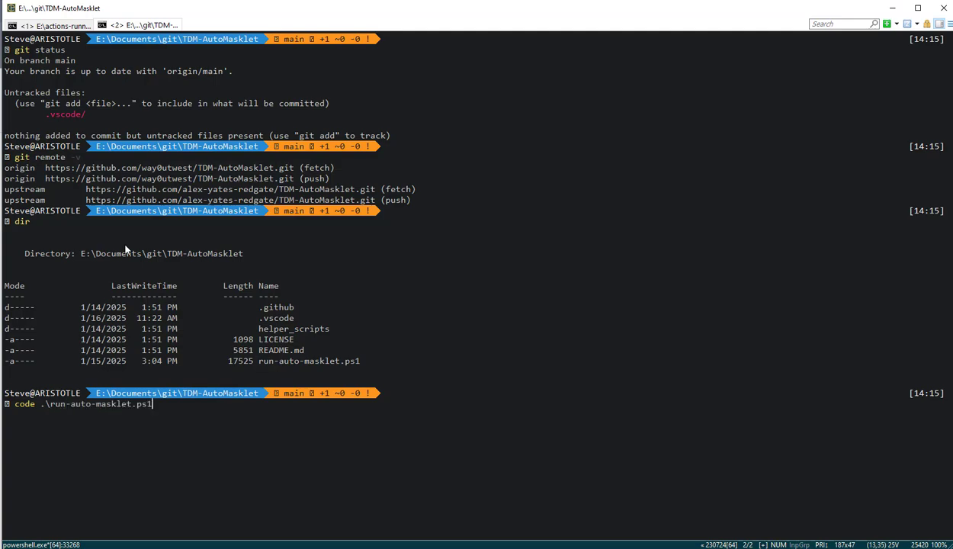
key("Return")
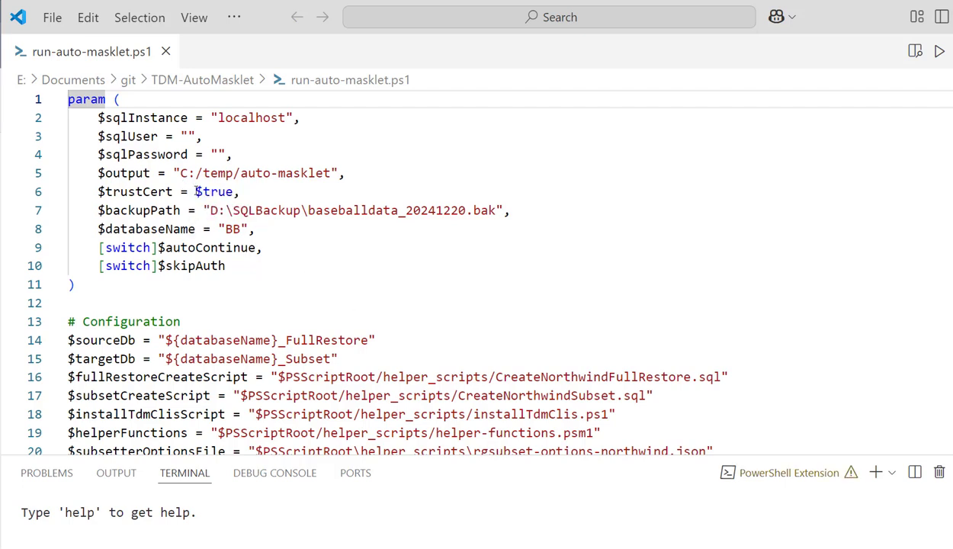
Step: Examine the param block and the Configuration section below it in run-auto-masklet.ps1
left_click_drag(98, 105, 172, 286)
left_click(181, 279)
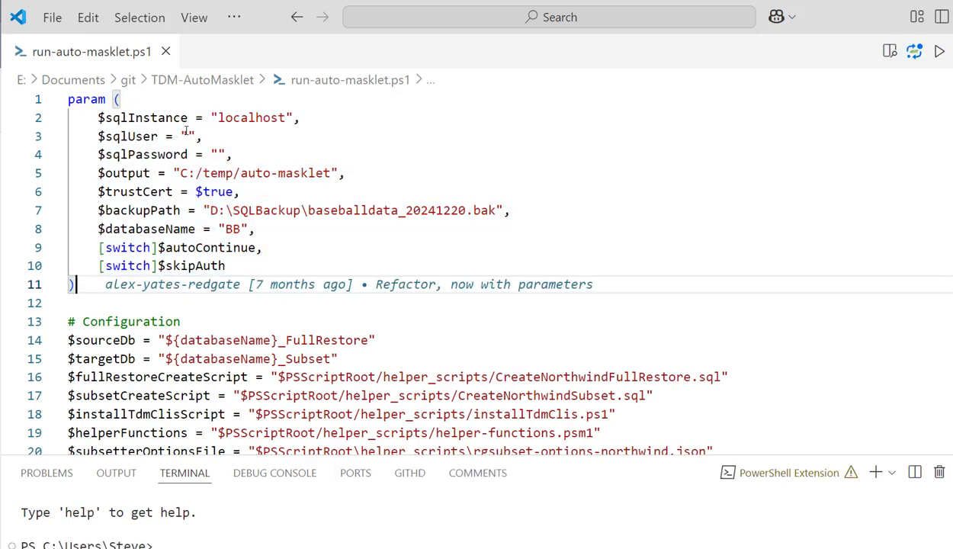
left_click_drag(68, 340, 195, 395)
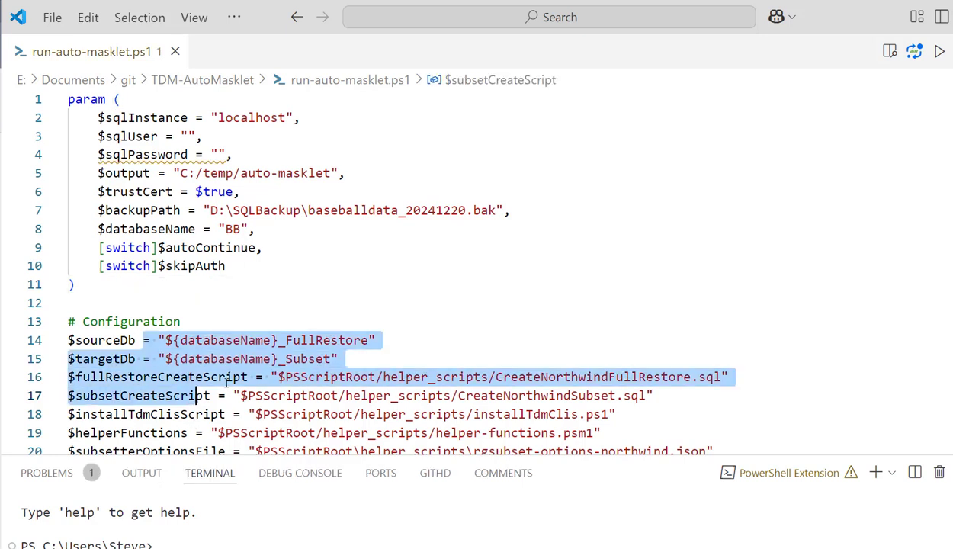
left_click(227, 377)
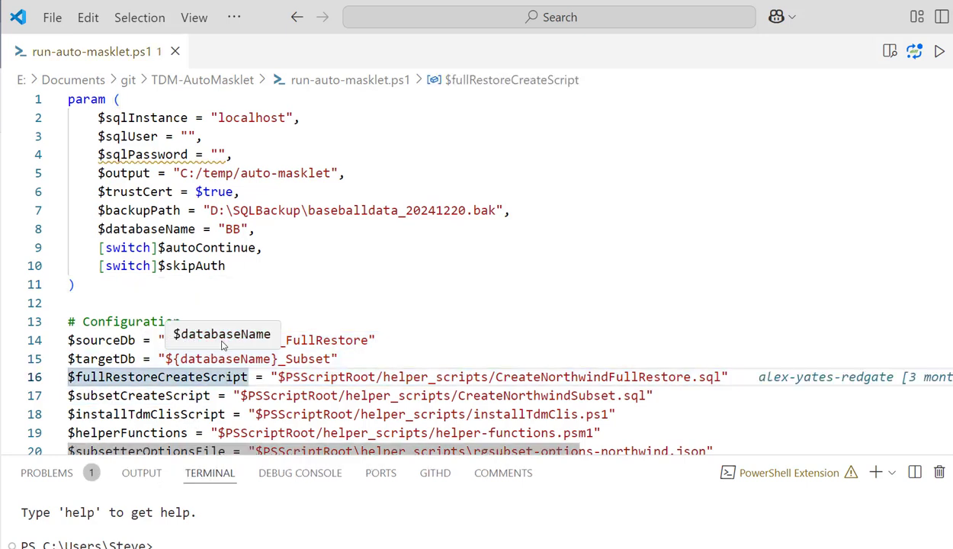
Step: Switch to the browser to check the TDM-AutoMasklet repository page and its URL, and minimize the browser window
left_click(255, 509)
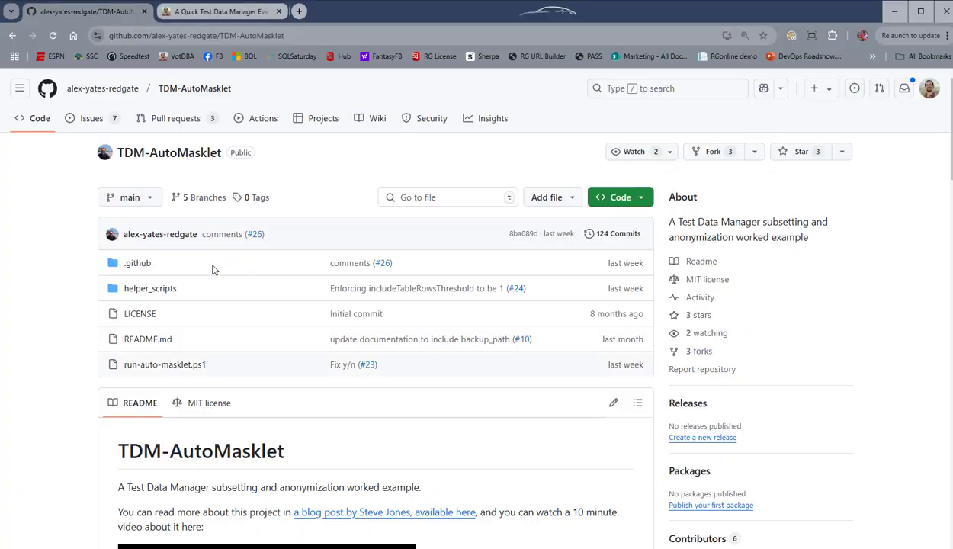
scroll(213, 358, "down", 2)
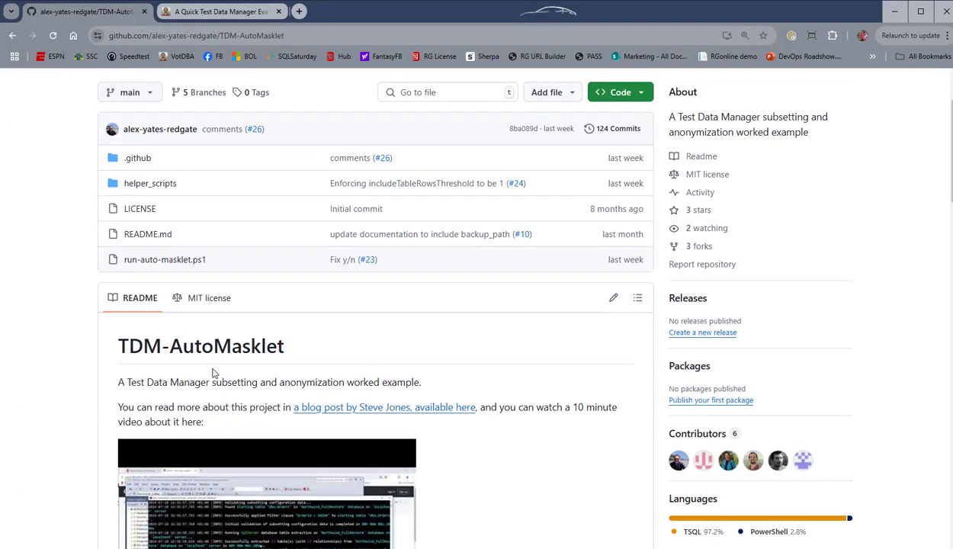
scroll(212, 313, "up", 3)
left_click_drag(140, 37, 308, 43)
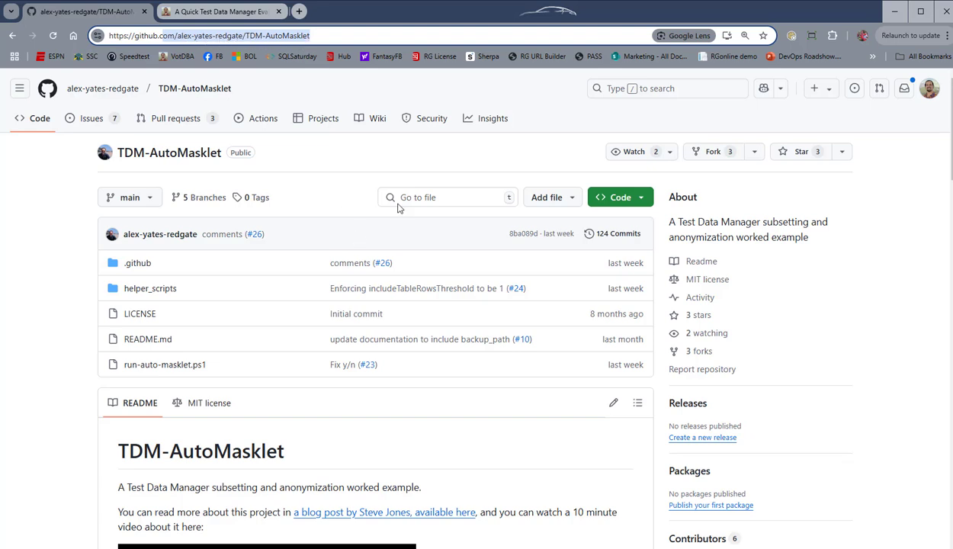
left_click(893, 11)
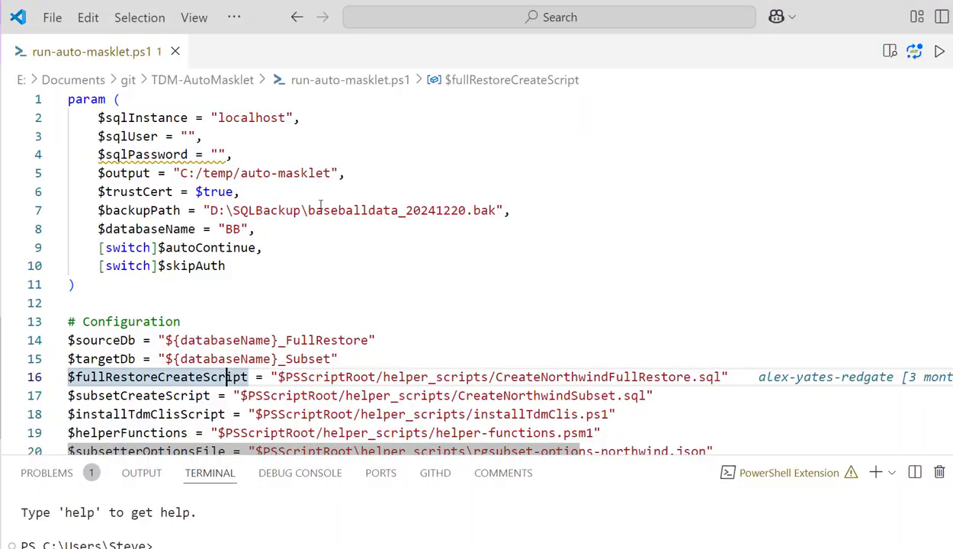
Step: Inspect the $backupPath and $databaseName parameter values in run-auto-masklet.ps1
left_click(306, 210)
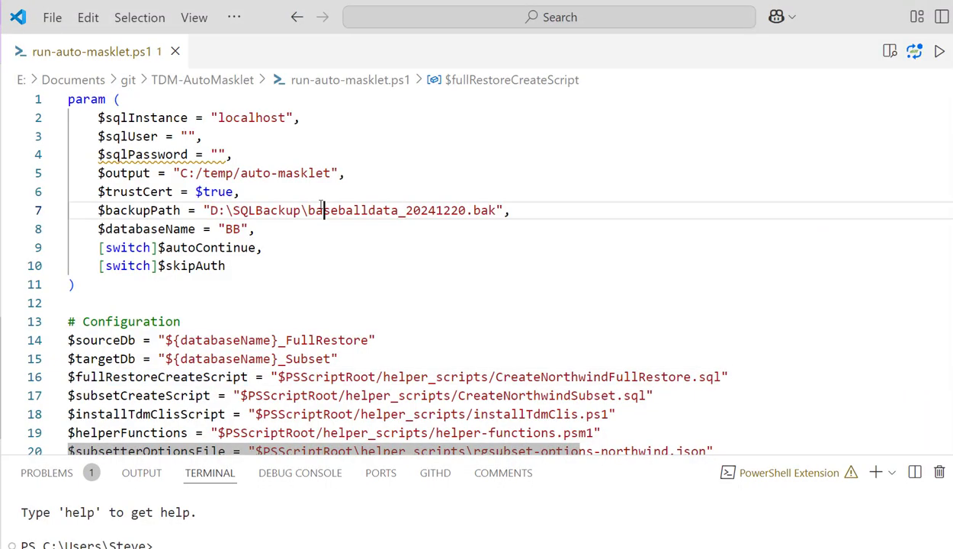
double_click(231, 229)
left_click_drag(219, 211, 459, 210)
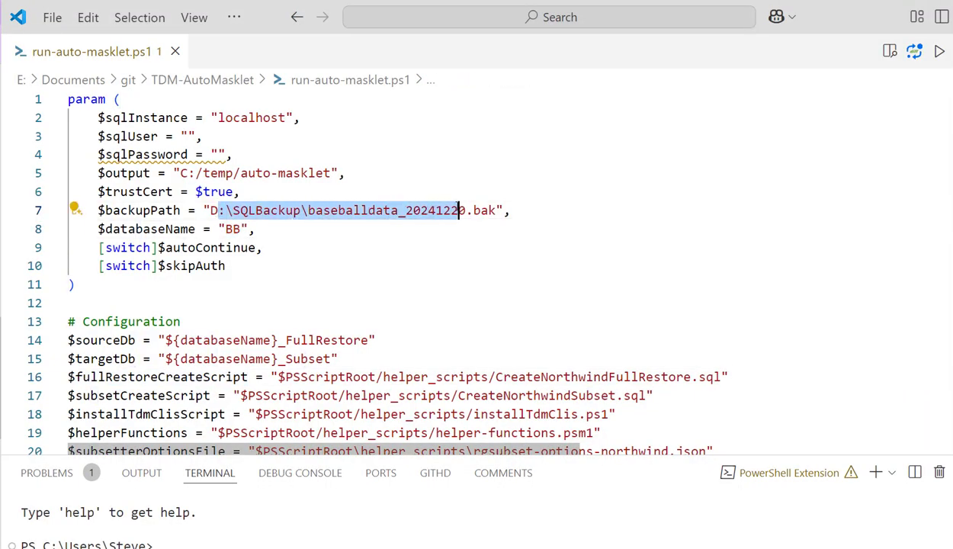
left_click(415, 212)
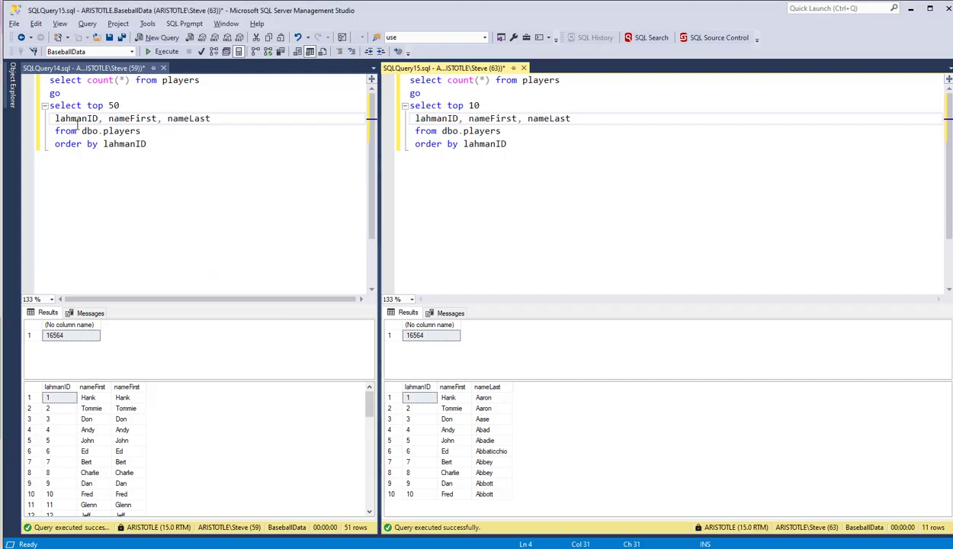
Step: Switch to SQL Server Management Studio and delete the BB_Subset database with existing connections closed
left_click(12, 86)
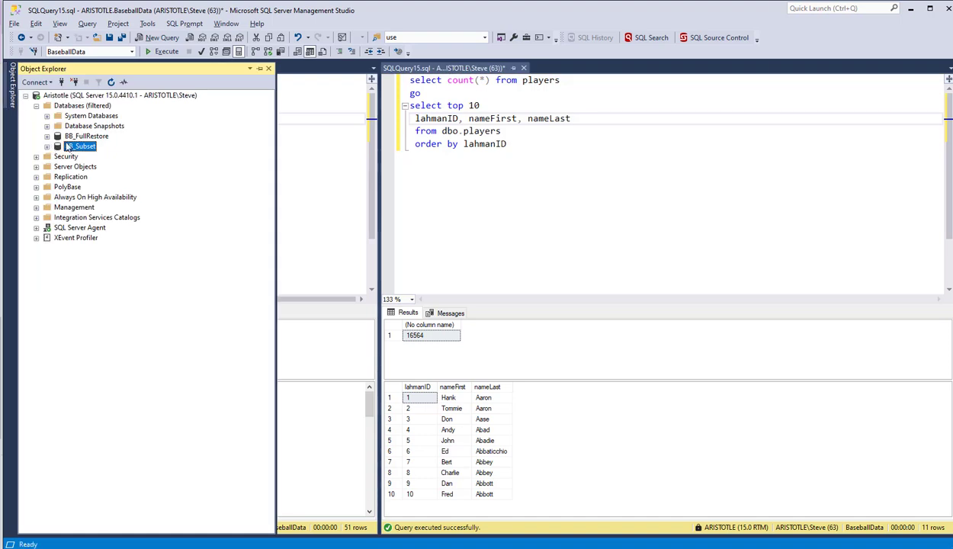
right_click(72, 149)
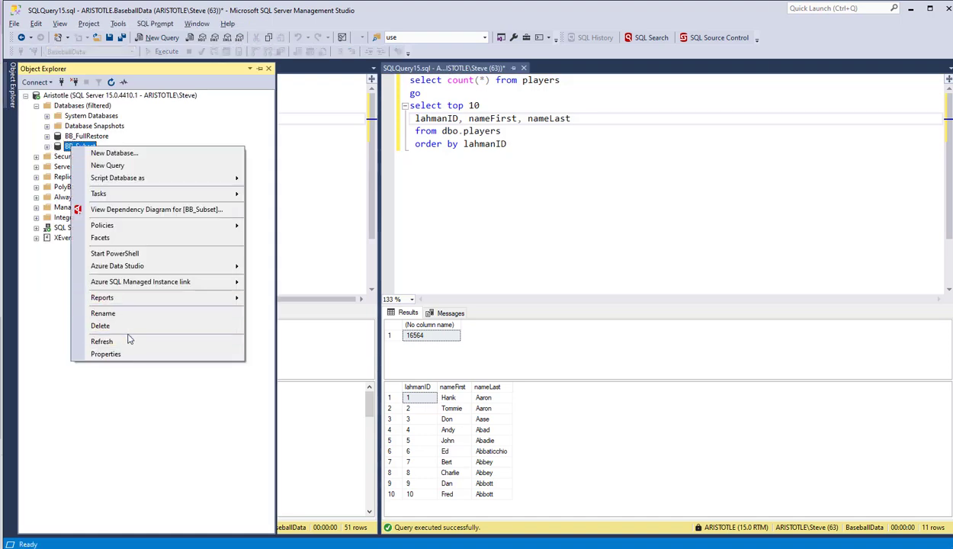
left_click(123, 330)
left_click(456, 442)
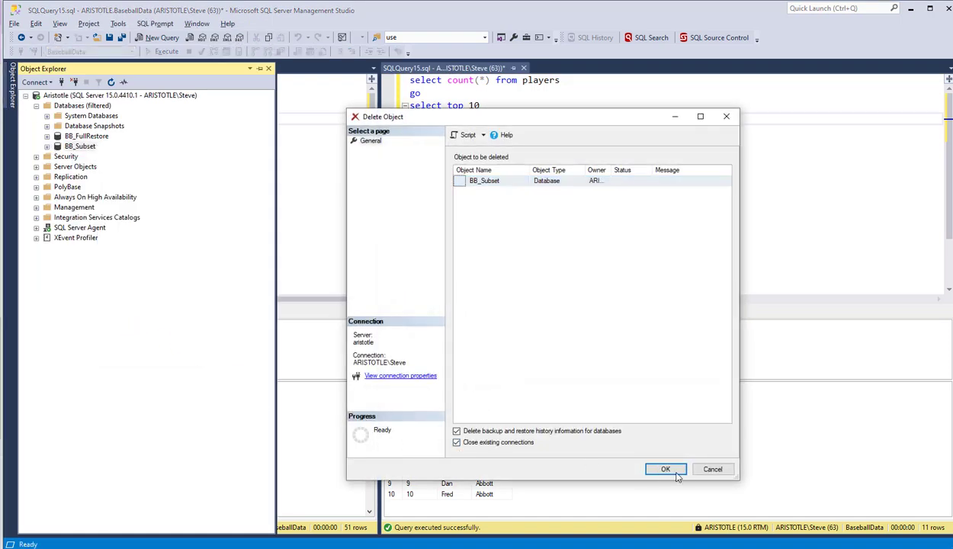
left_click(665, 469)
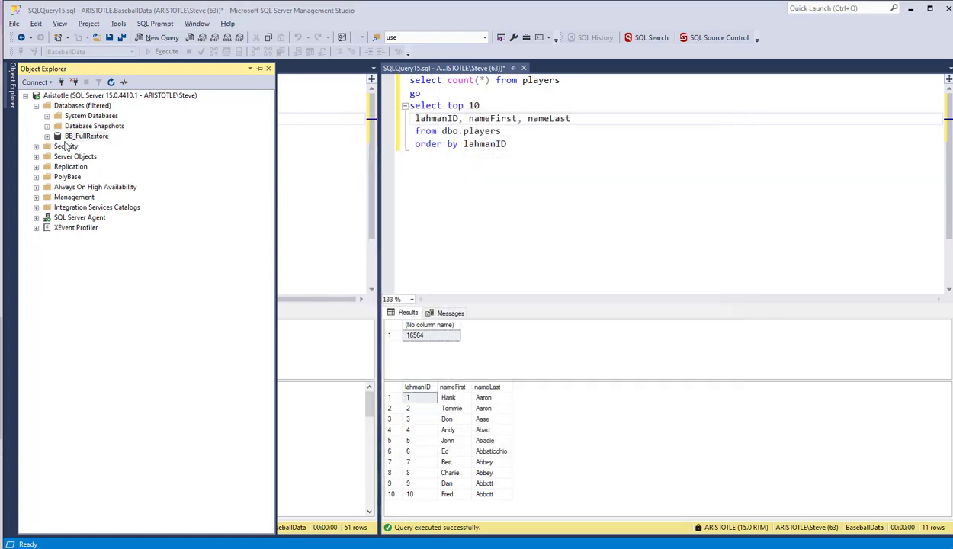
Step: Delete the BB_FullRestore database with its backup and restore history, closing existing connections
right_click(68, 136)
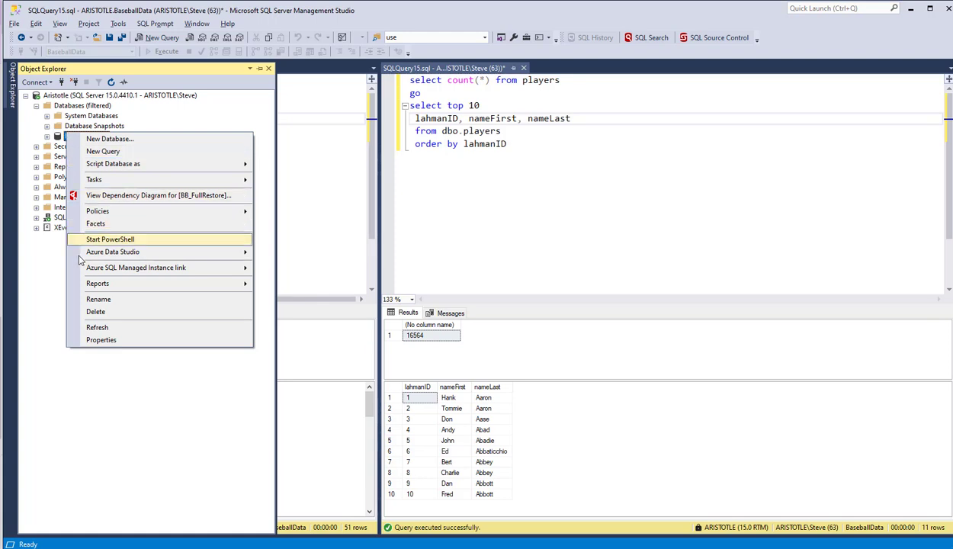
left_click(83, 310)
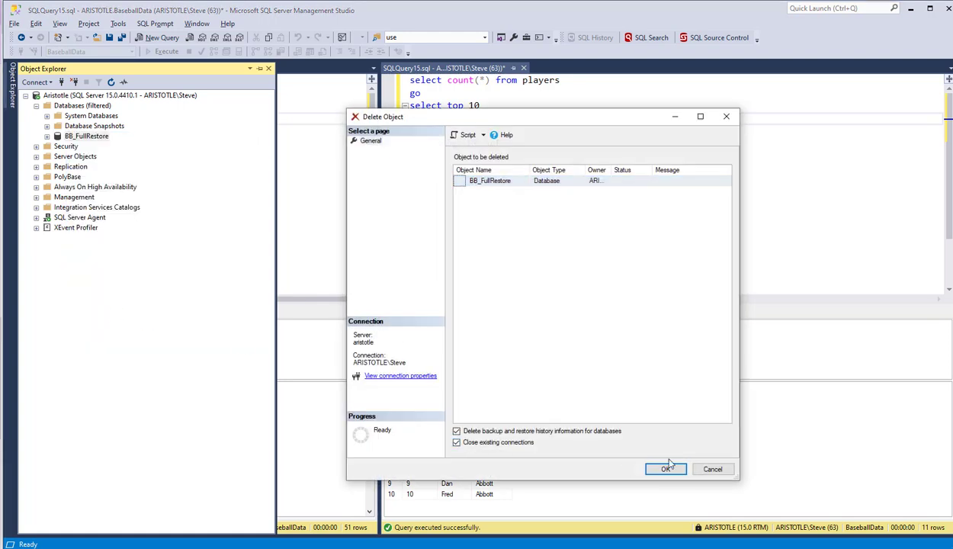
left_click(664, 467)
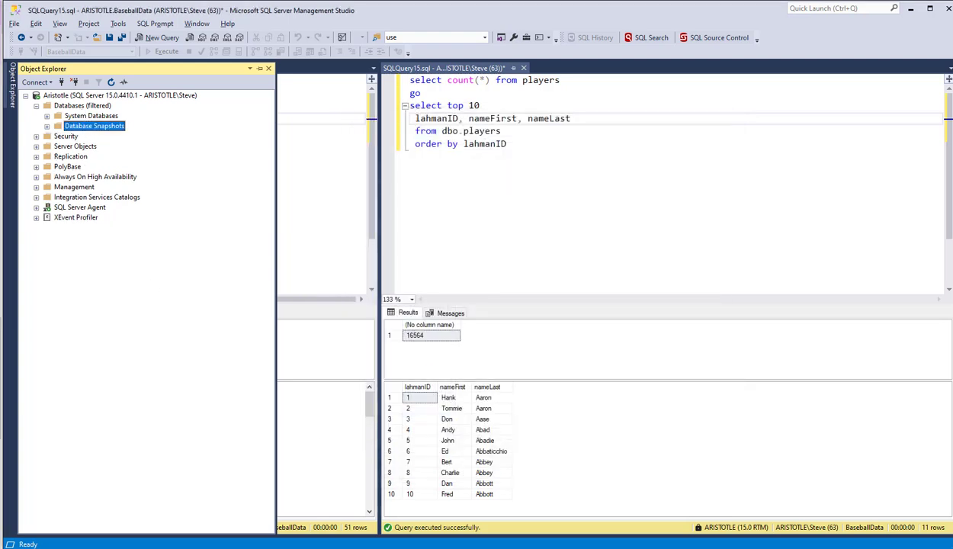
Step: Return to the terminal and recall the earlier run-auto-masklet.ps1 command with -databaseName BB and -backupPath D:\SQLBackup\baseballdata_20241220.bak
left_click(382, 543)
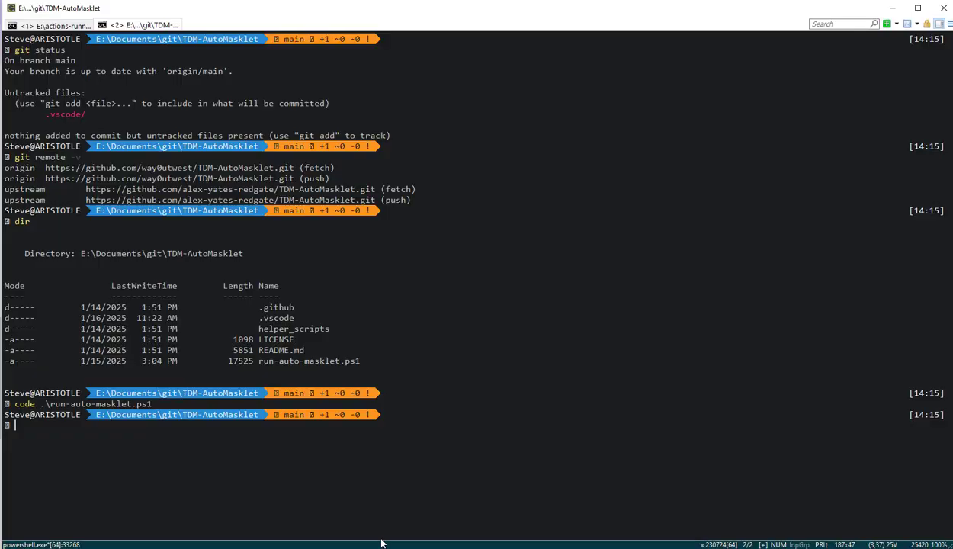
key("Up")
key("Up")
key("Up")
key("Up")
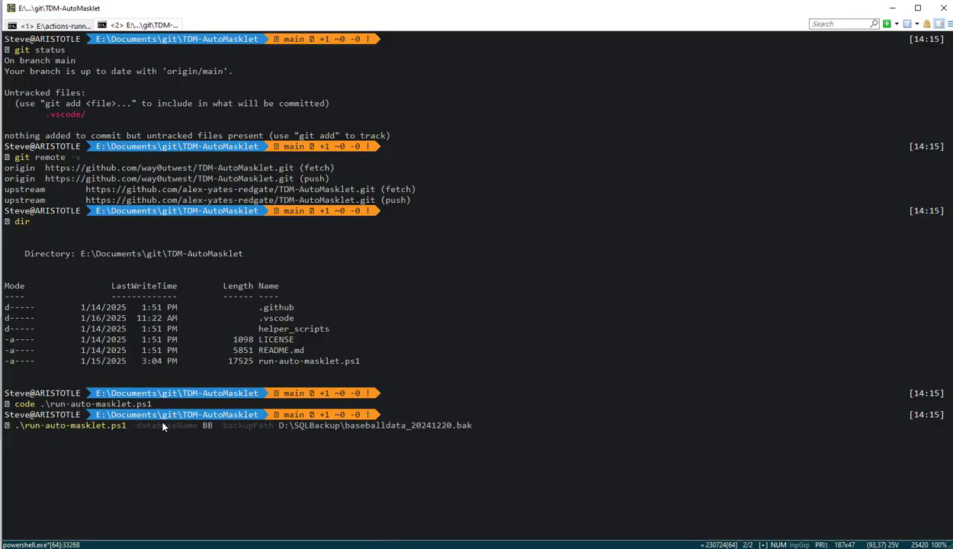
Step: Check the command's parameters and look up the backup file in the SQLBackup folder in File Explorer
left_click_drag(163, 427, 369, 437)
left_click(366, 426)
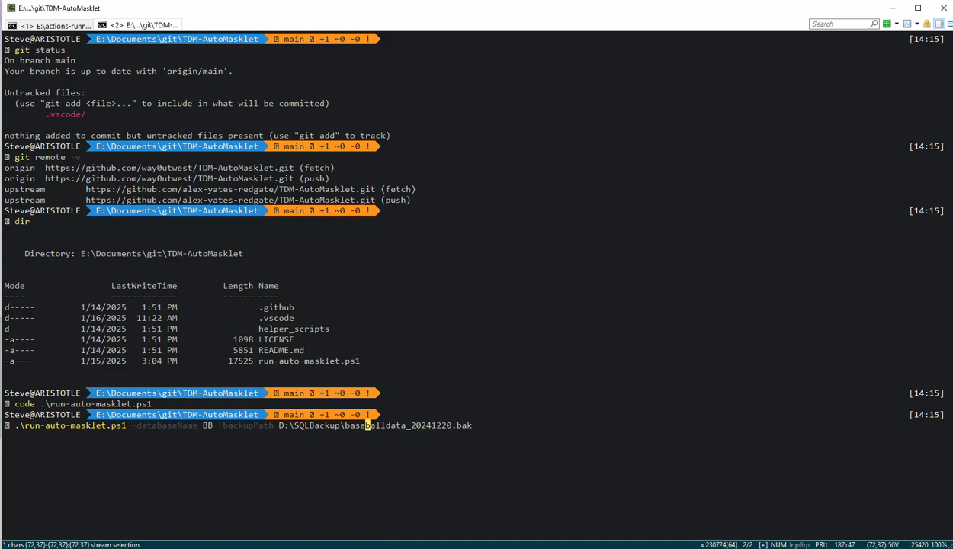
key("alt+Tab")
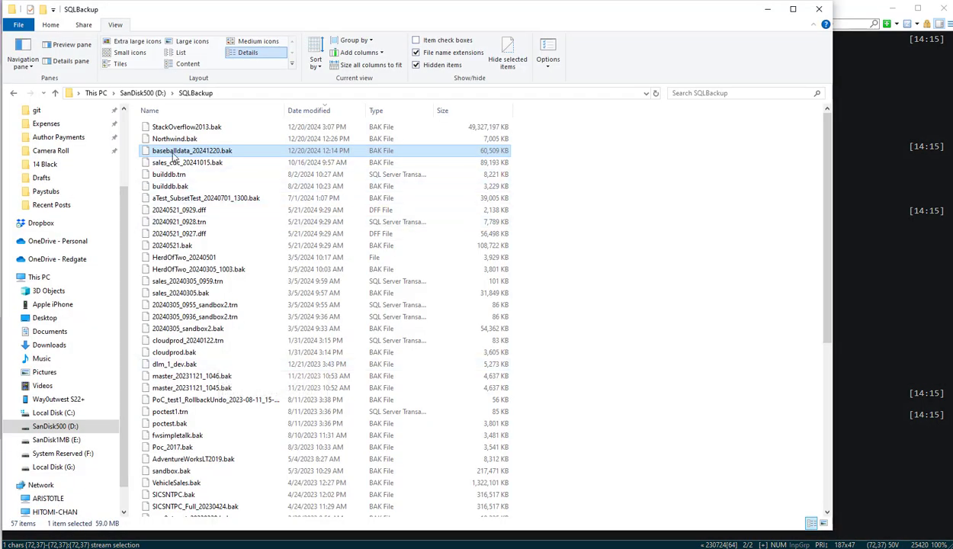
Step: Check the SQLBackup folder's full path and the baseballdata_20241220.bak file, and minimize File Explorer
left_click(235, 93)
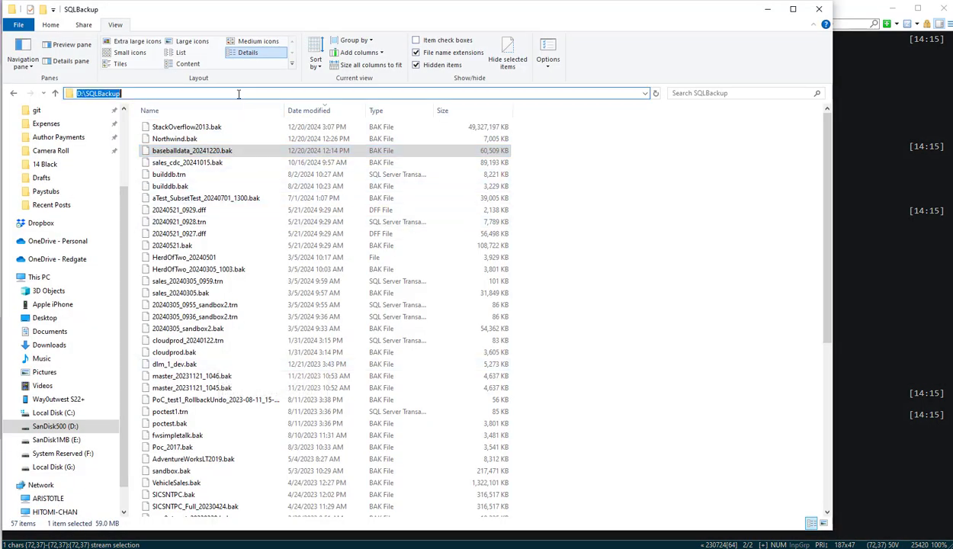
left_click(212, 154)
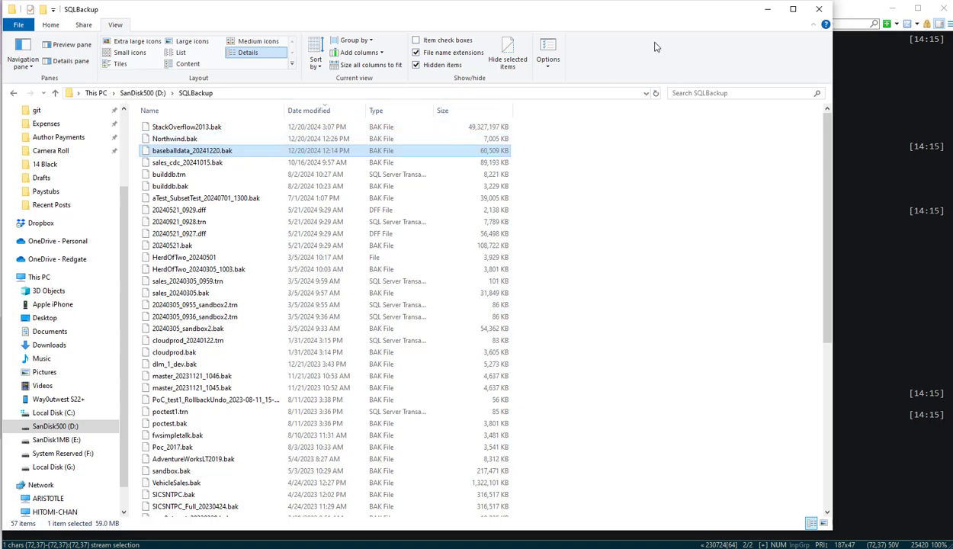
left_click(766, 11)
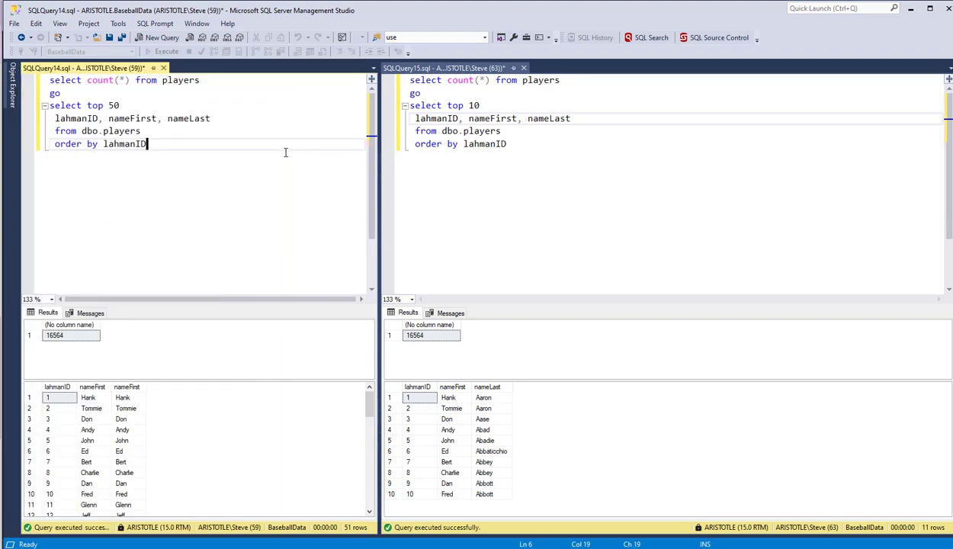
Step: In SQL Server Management Studio, rerun the top 50 players query against BaseballData and inspect the first and last names returned
key("F5")
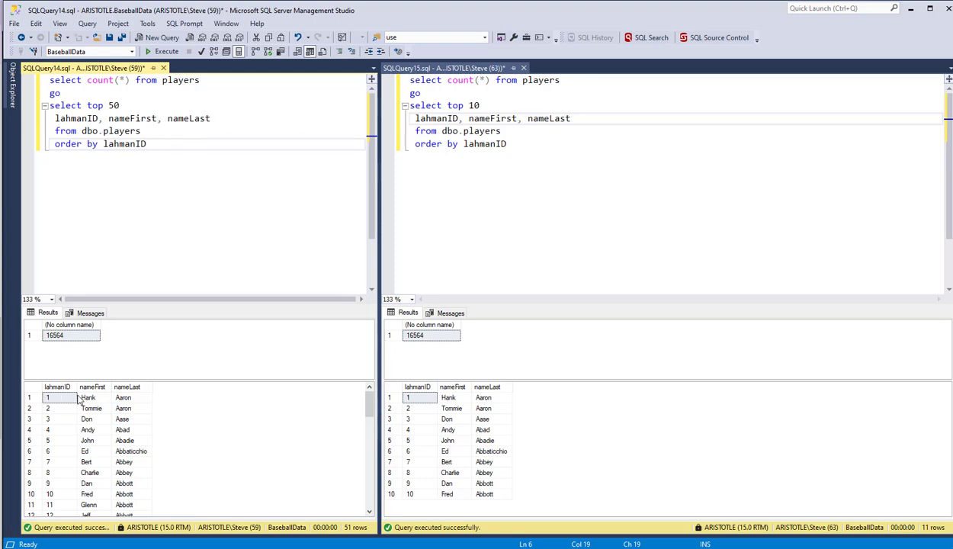
left_click_drag(83, 397, 126, 419)
left_click(115, 429)
left_click(119, 441)
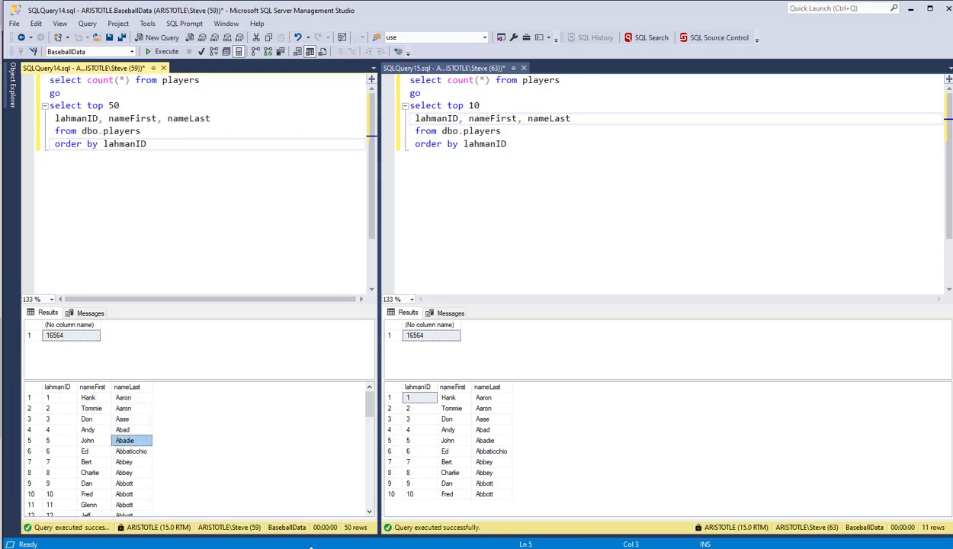
Step: Switch back to the terminal and run run-auto-masklet.ps1 with database name BB and backup path D:\SQLBackup\baseballdata_20241220.bak
left_click(305, 548)
left_click(366, 530)
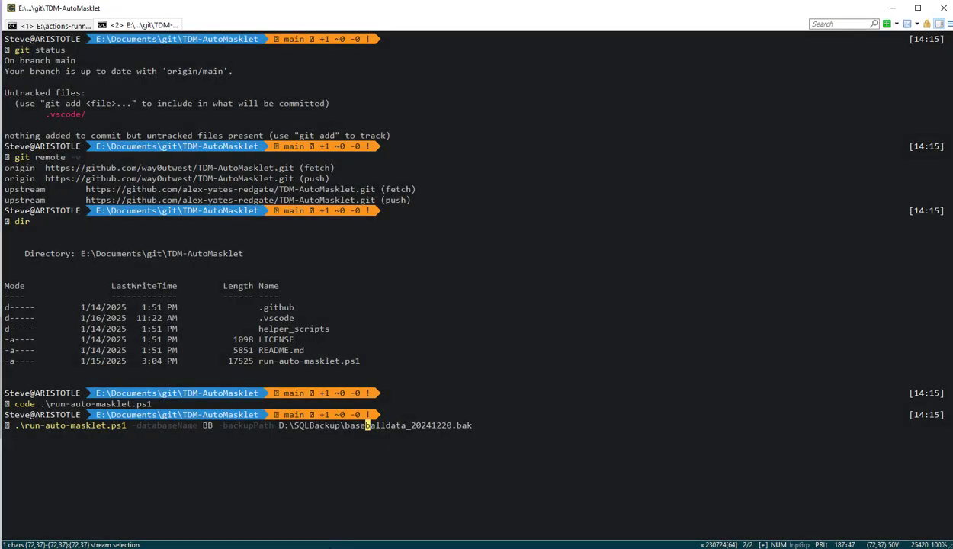
left_click(368, 426)
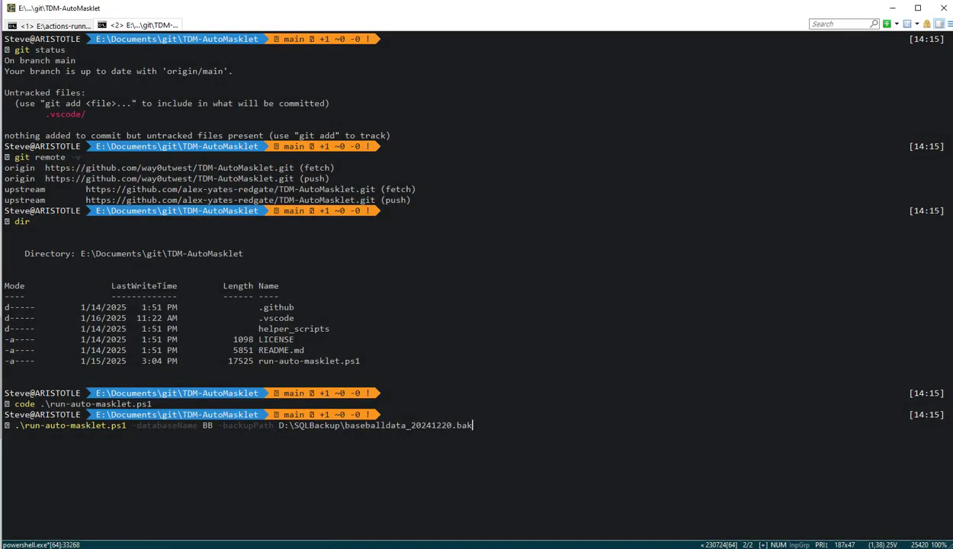
key("Return")
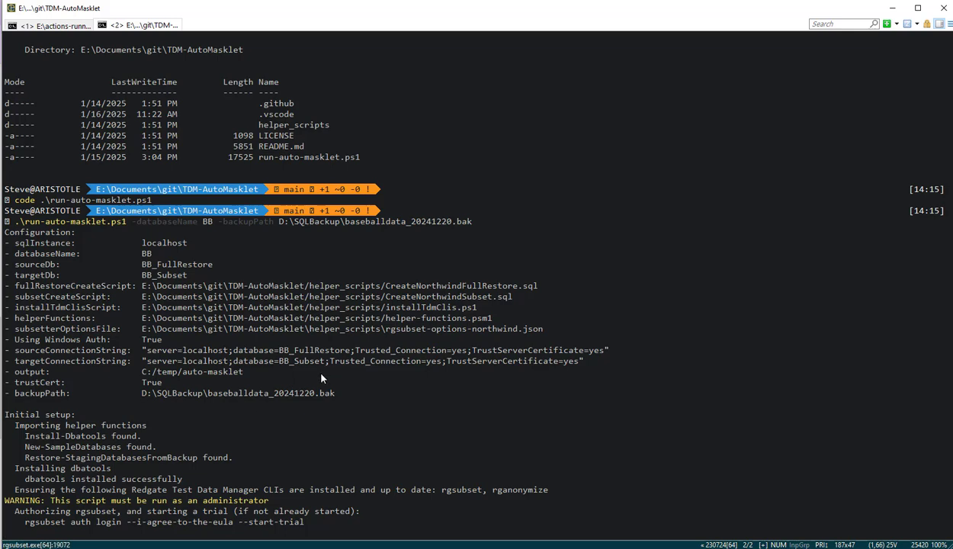
Step: Review the script output covering configuration, dbatools setup, the database restores and the notes on BB_FullRestore and BB_Subset
left_click_drag(244, 372, 130, 264)
left_click(129, 265)
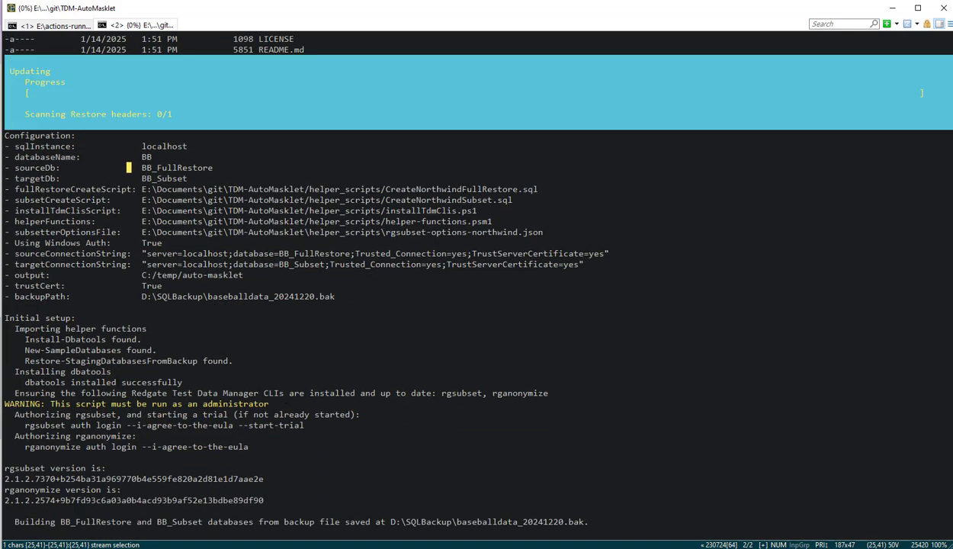
left_click_drag(120, 382, 45, 350)
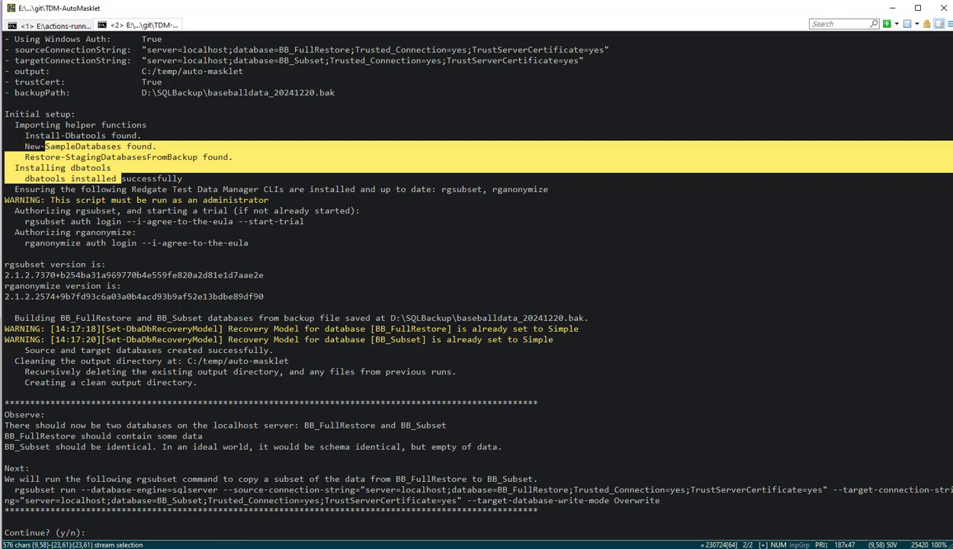
left_click_drag(252, 330, 460, 330)
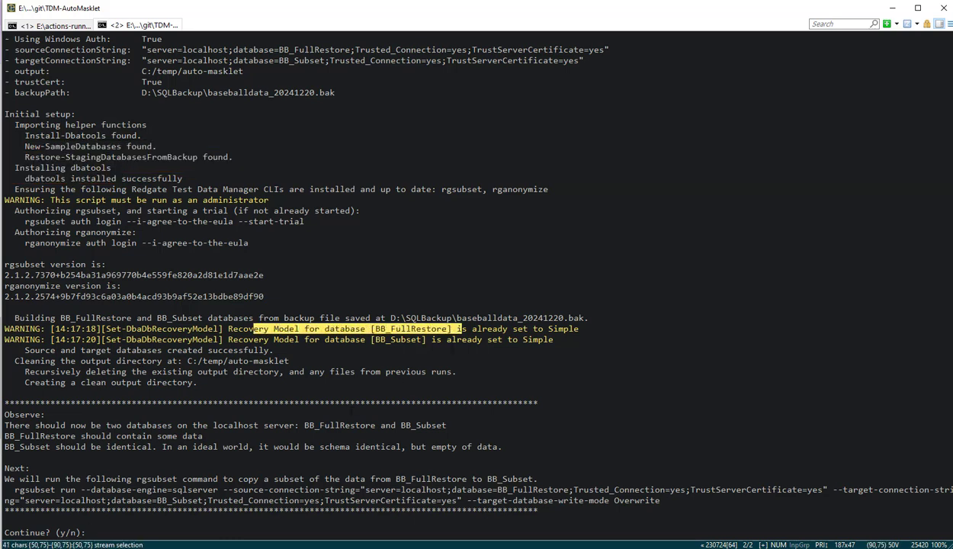
left_click_drag(289, 425, 441, 425)
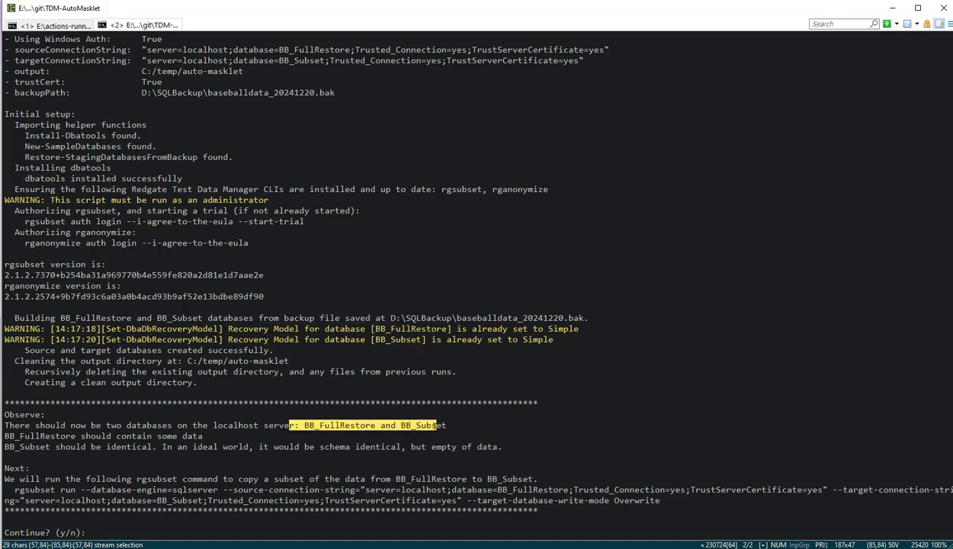
left_click_drag(84, 437, 196, 436)
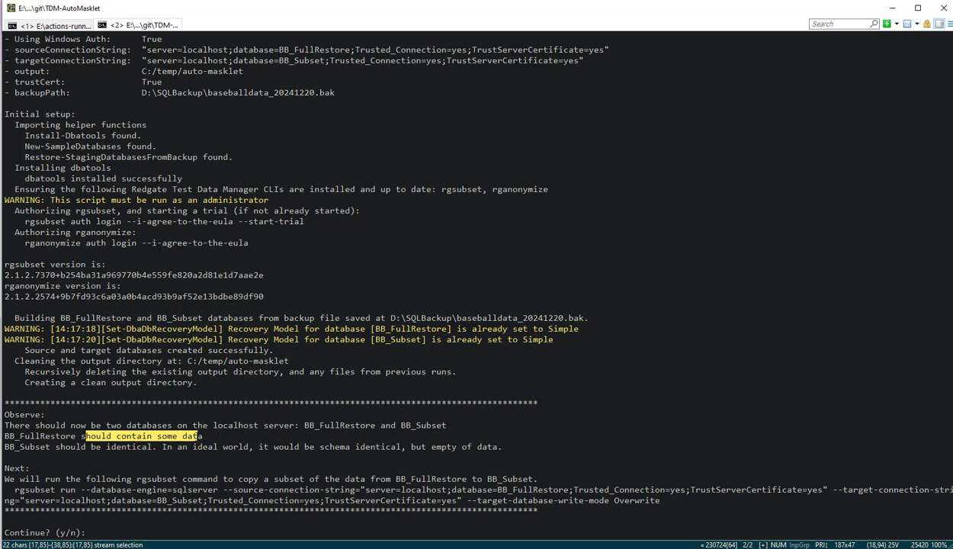
left_click_drag(132, 449, 232, 449)
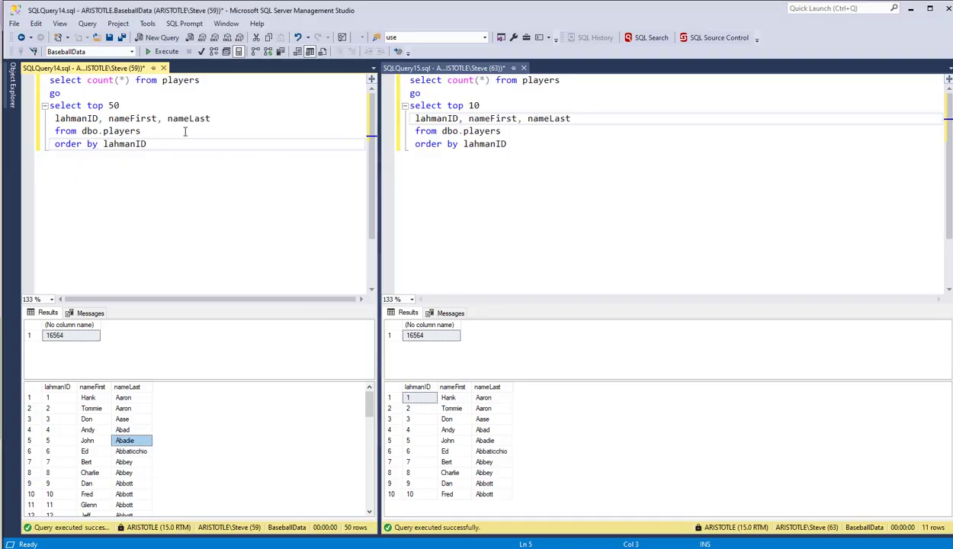
Step: Switch to SQL Server Management Studio and refresh the filtered database list to check for the restored BB databases
left_click(13, 95)
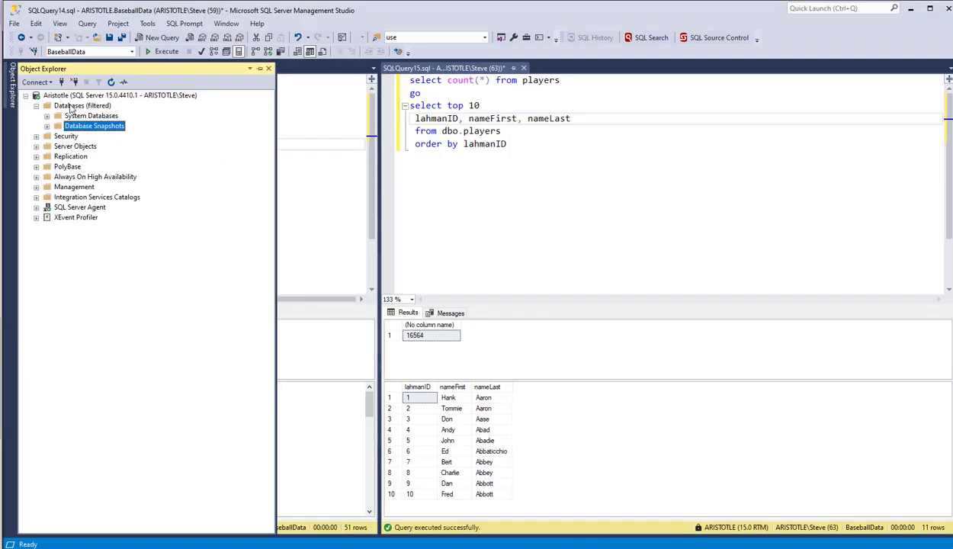
right_click(71, 106)
left_click(114, 244)
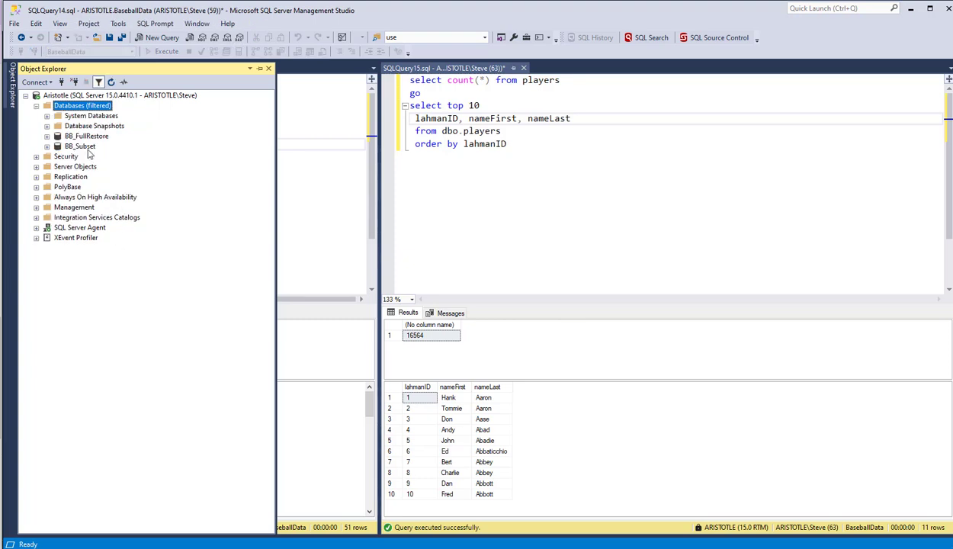
left_click(290, 127)
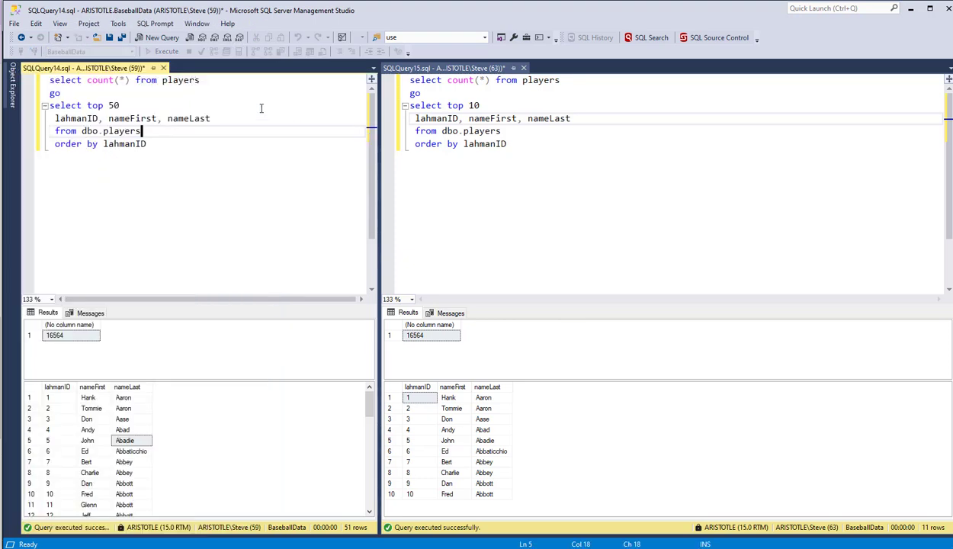
Step: Point the top 50 players query at the BB_FullRestore database and execute it
left_click(132, 52)
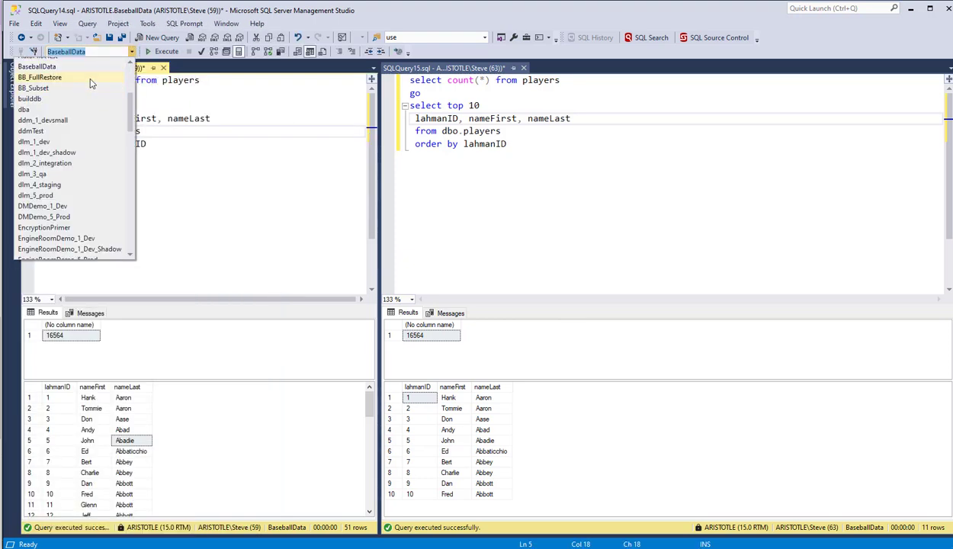
left_click(76, 76)
key("F5")
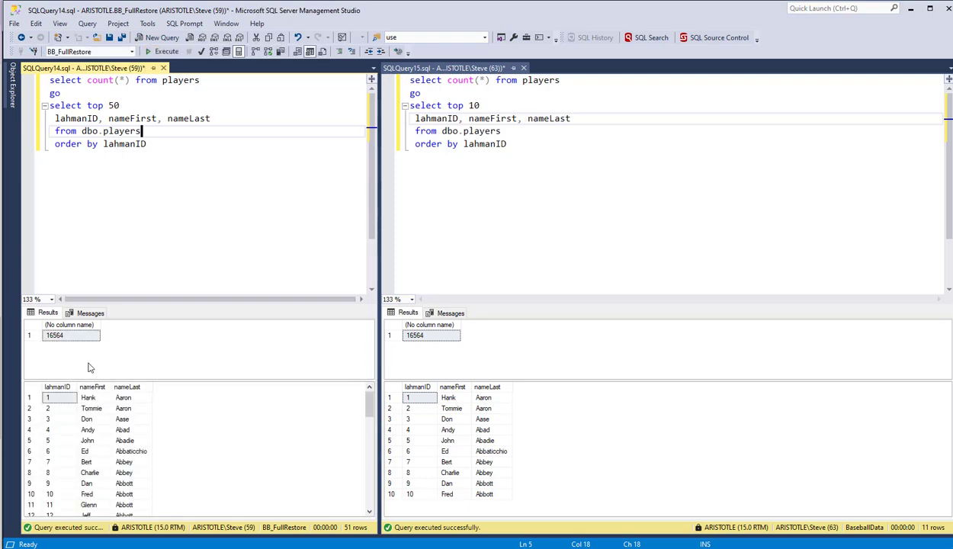
Step: Point the top 10 players query at the BB_Subset database and execute it
left_click(458, 283)
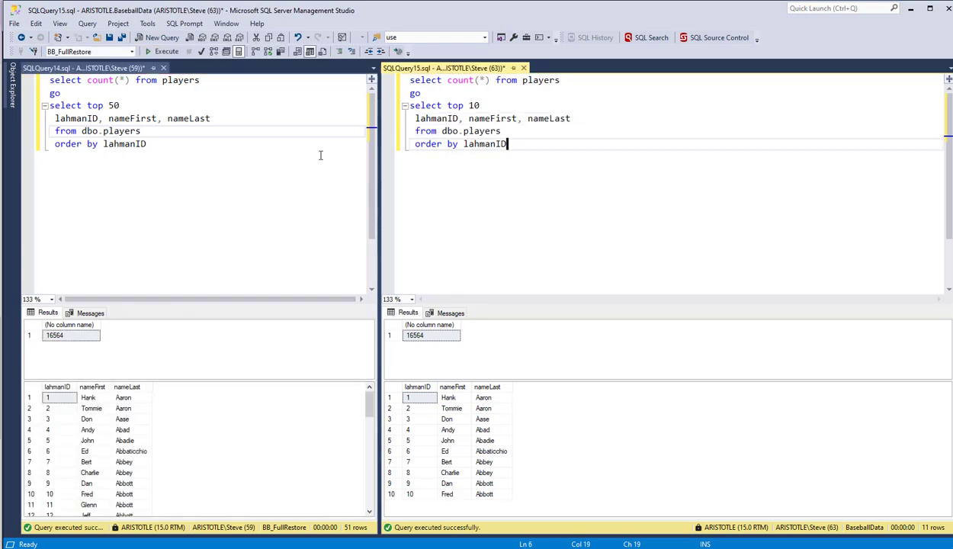
left_click(131, 51)
left_click(67, 87)
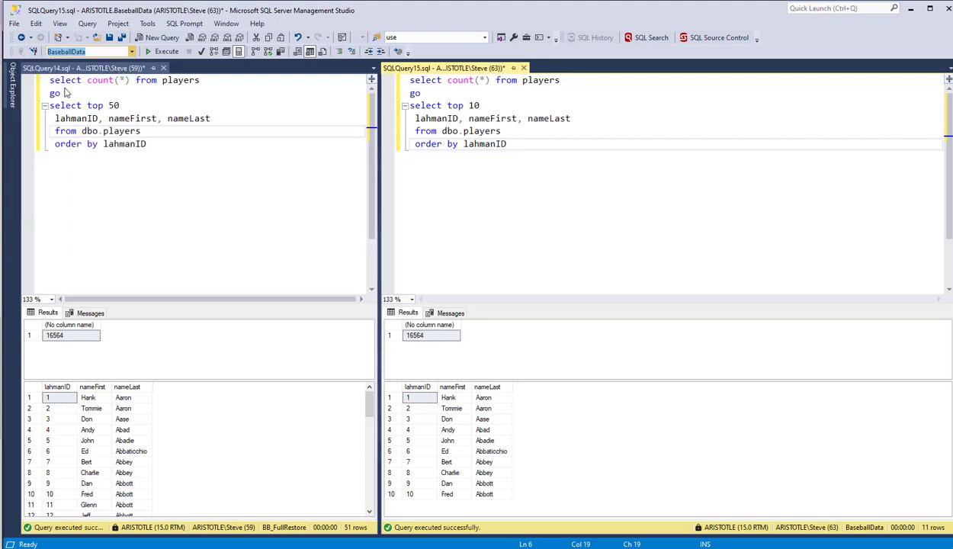
left_click(166, 52)
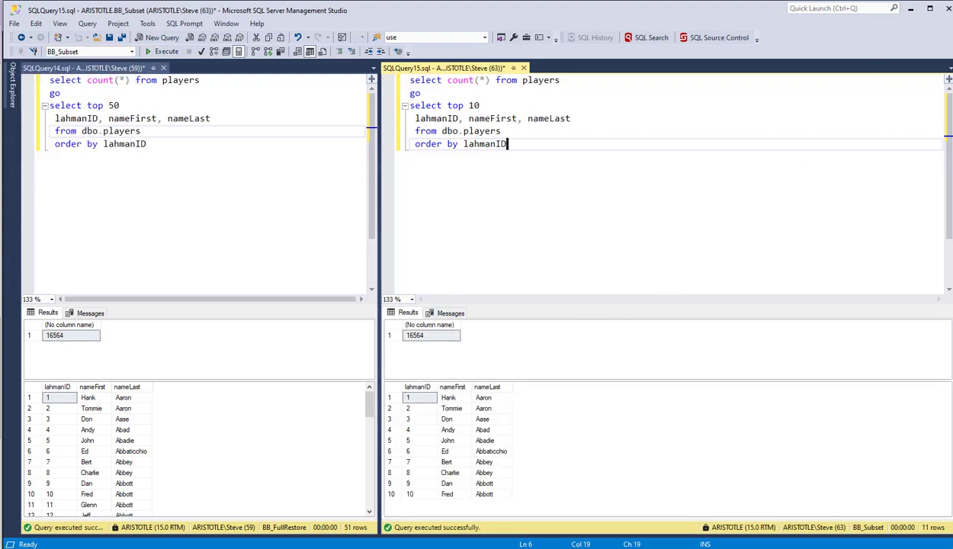
Step: Return to the terminal, review the proposed rgsubset command, and answer y to copy the data subset from BB_FullRestore to BB_Subset
left_click(364, 544)
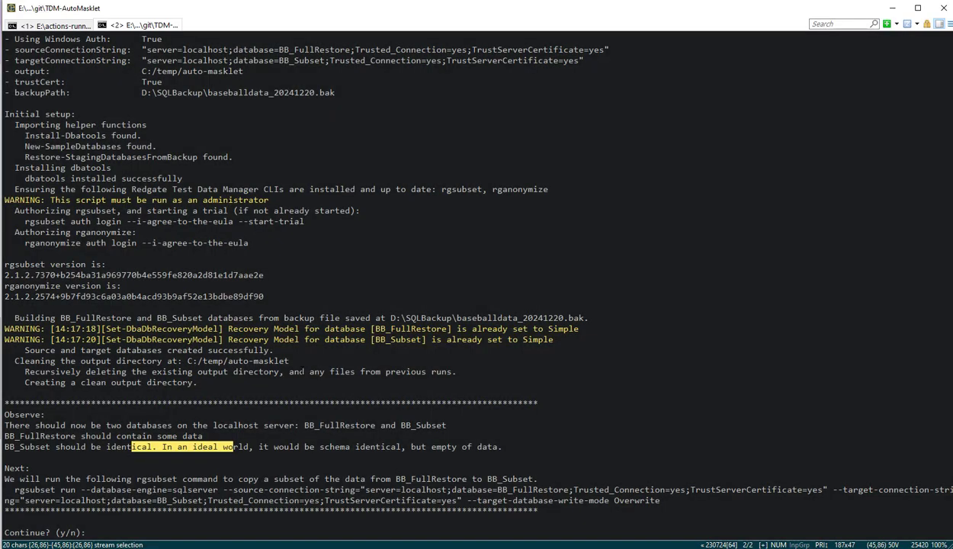
left_click(306, 436)
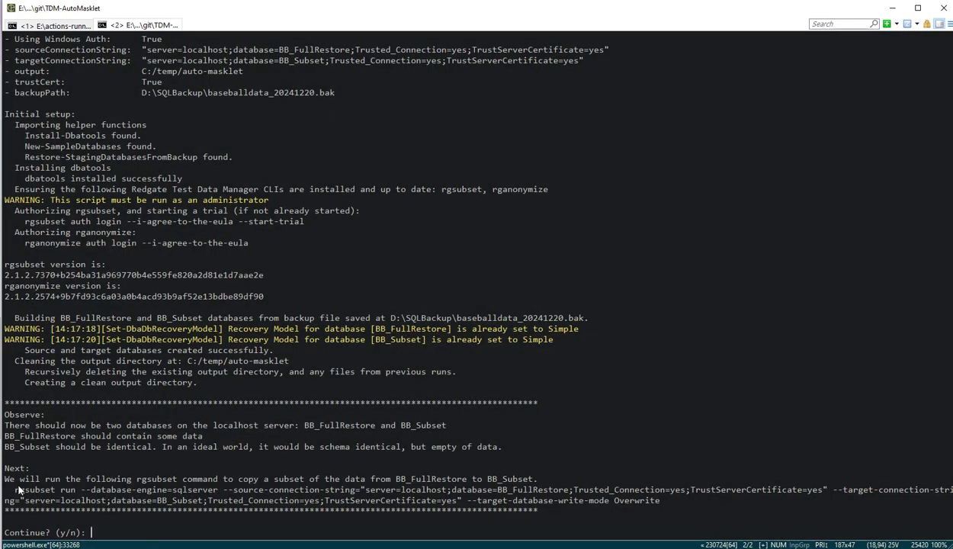
left_click_drag(19, 490, 238, 501)
left_click_drag(254, 490, 254, 501)
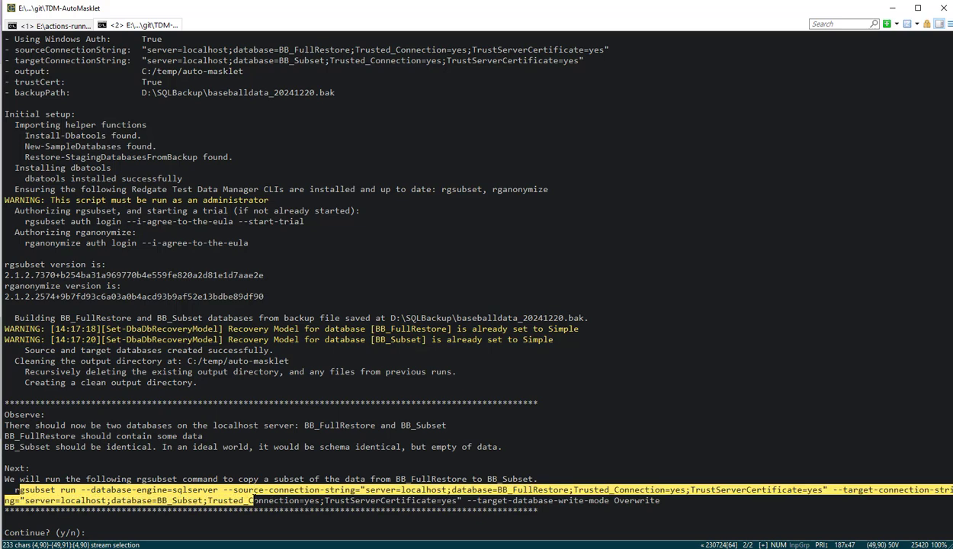
left_click(183, 529)
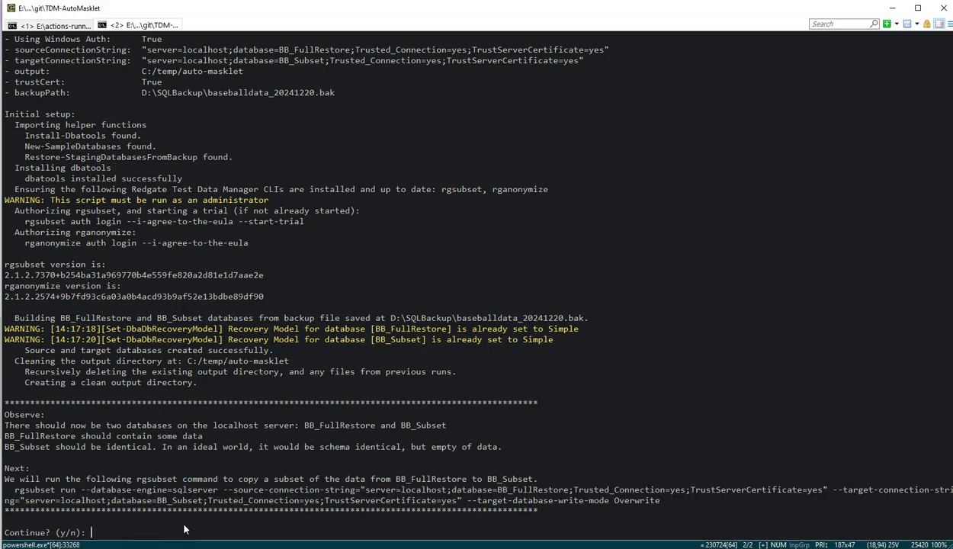
type("y")
key("Return")
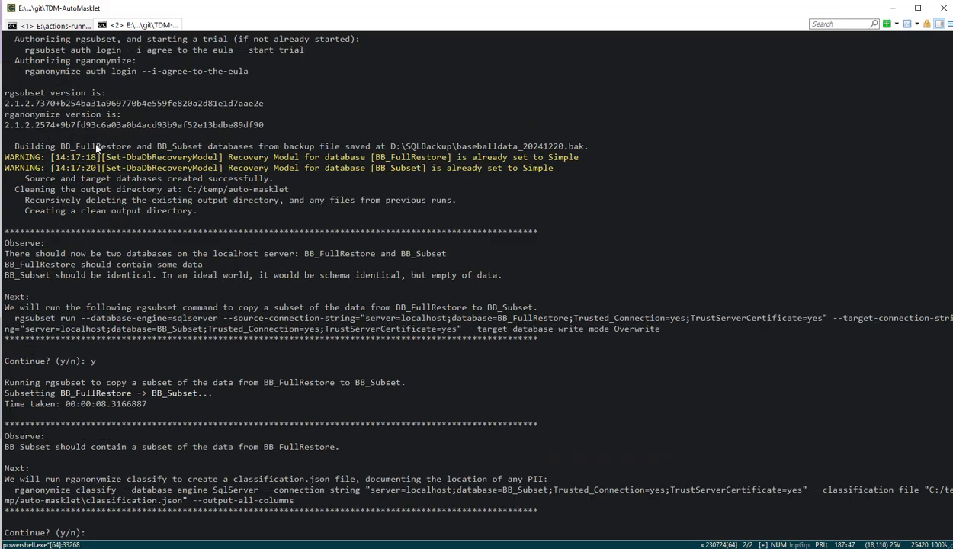
Step: Check the time taken by the subsetting, and rerun the top 10 players query against BB_Subset in SQL Server Management Studio
left_click_drag(85, 42, 287, 58)
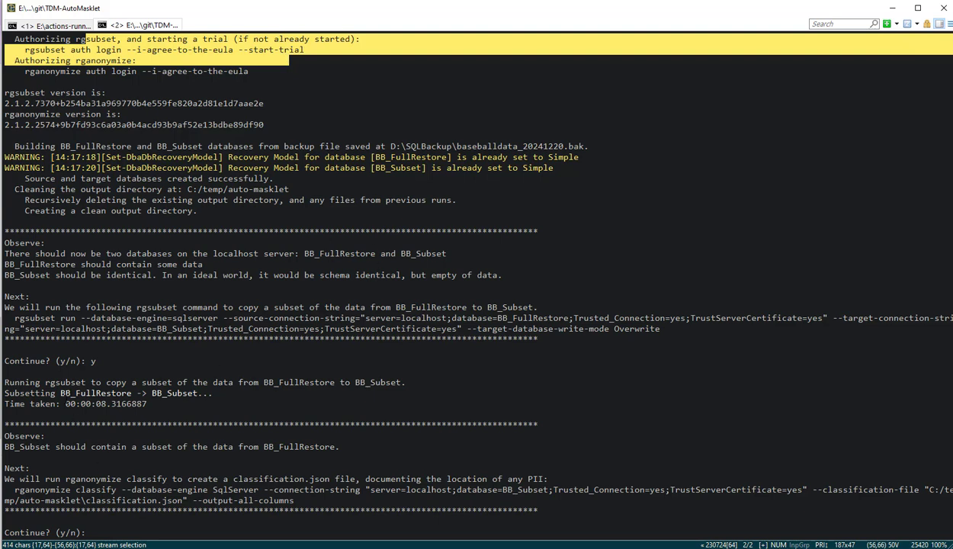
left_click_drag(70, 403, 147, 403)
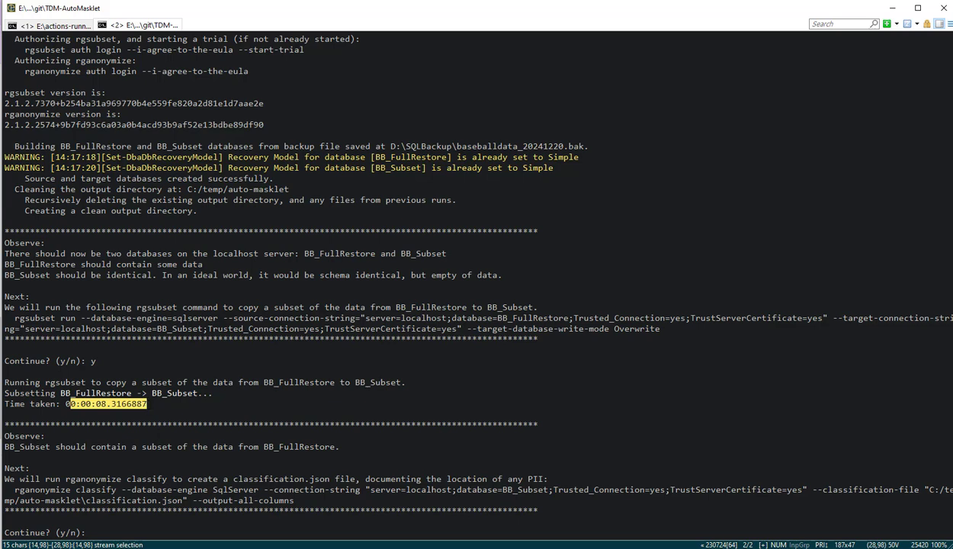
key("alt+Tab")
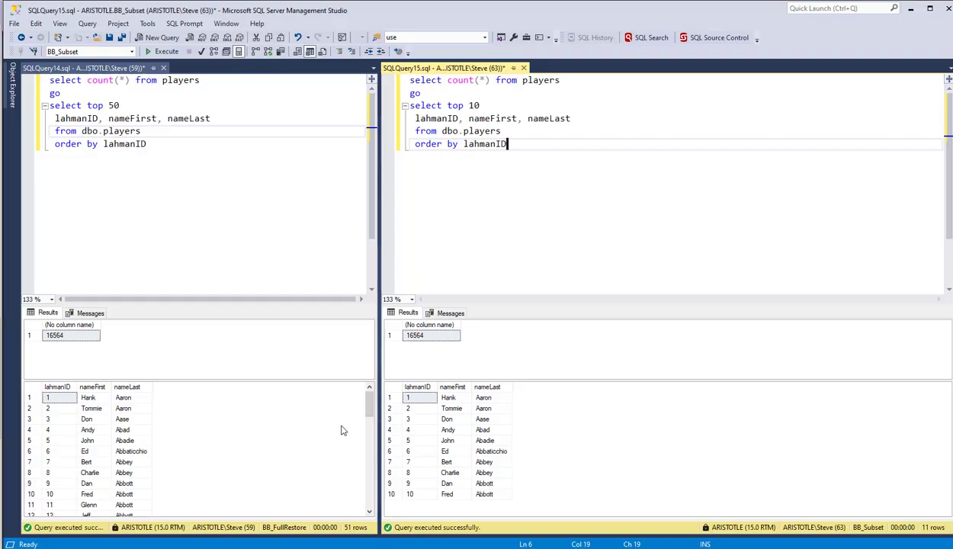
left_click(166, 51)
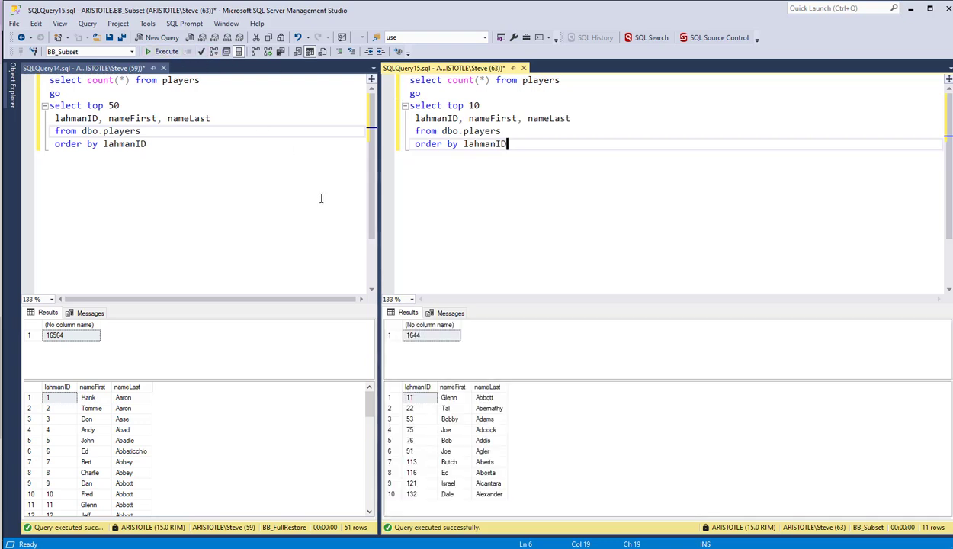
Step: Compare the BB_Subset row count and first player with the matching lahmanID 11 row in the BB_FullRestore results
left_click(412, 336)
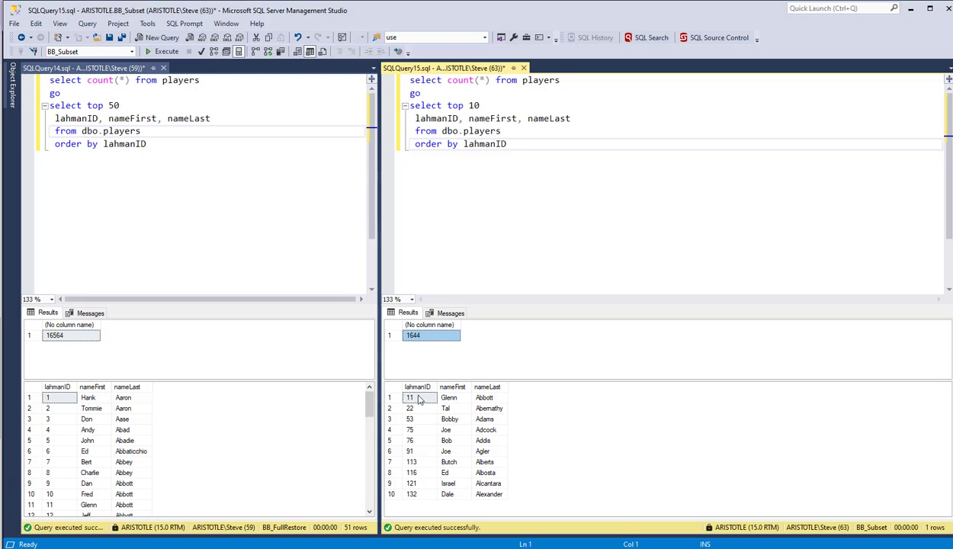
left_click_drag(446, 397, 488, 397)
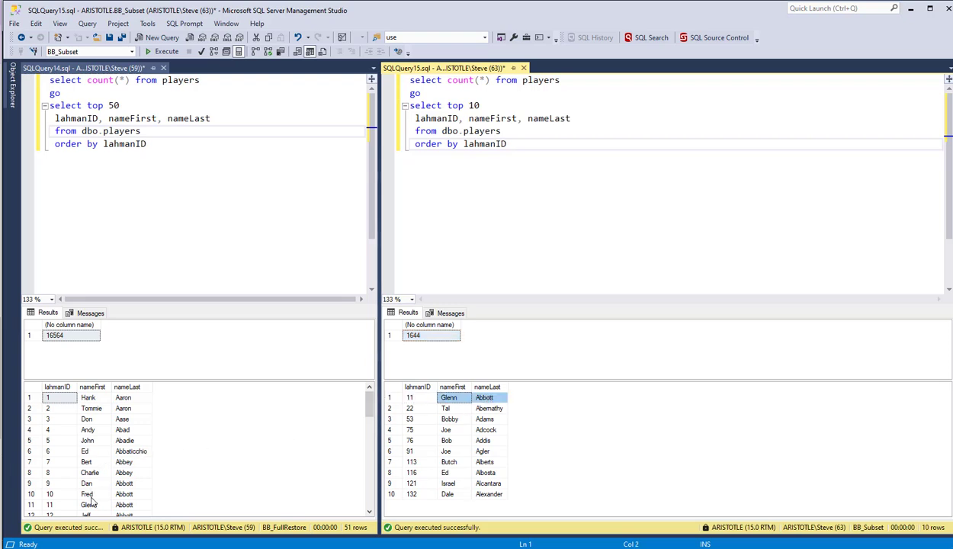
left_click_drag(88, 504, 123, 504)
scroll(121, 477, "down", 3)
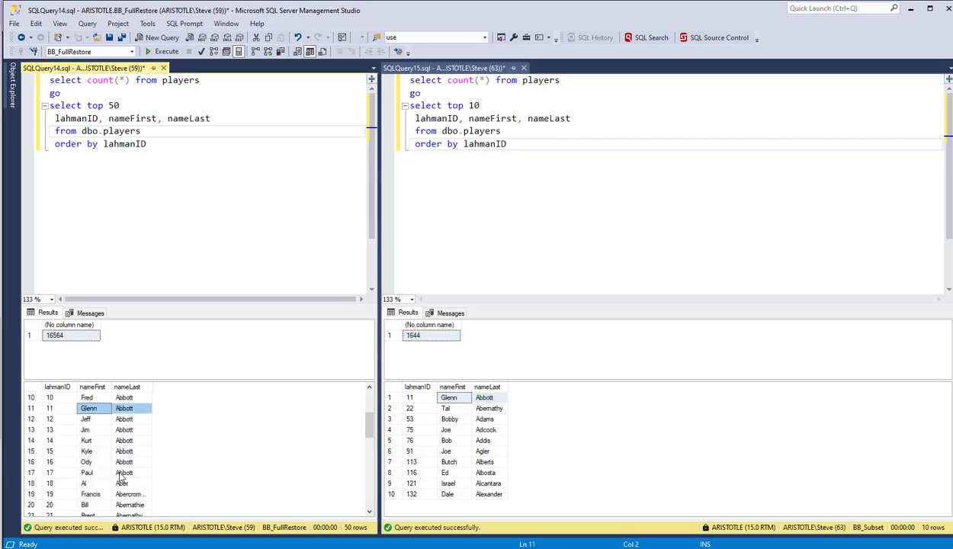
scroll(116, 474, "down", 1)
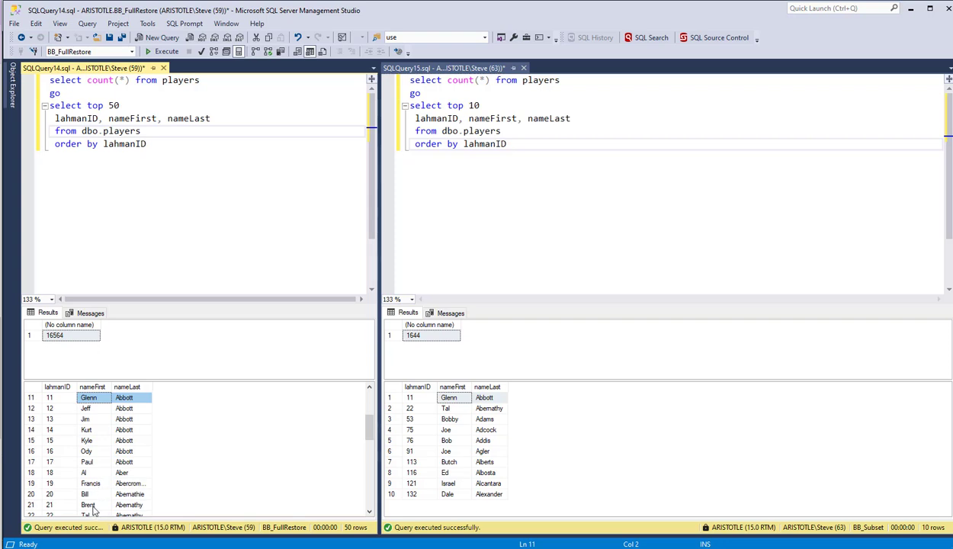
Step: Compare the player with lahmanID 22 in the BB_FullRestore results against the matching BB_Subset row
scroll(91, 507, "down", 1)
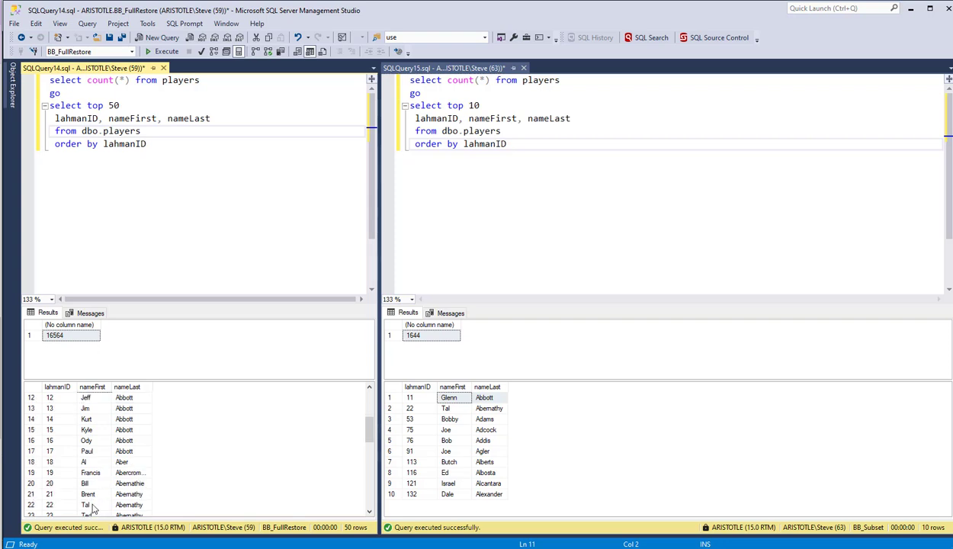
left_click_drag(89, 505, 124, 505)
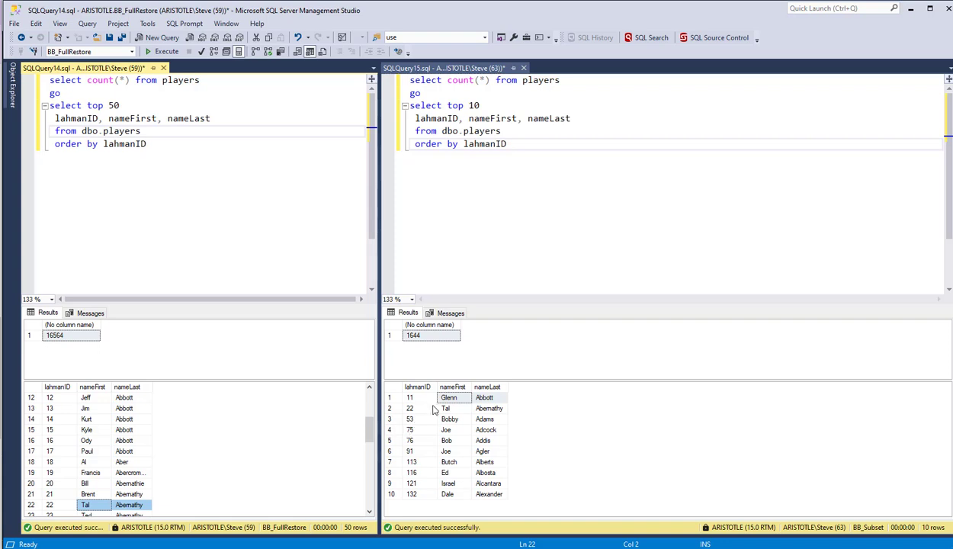
left_click_drag(445, 408, 488, 408)
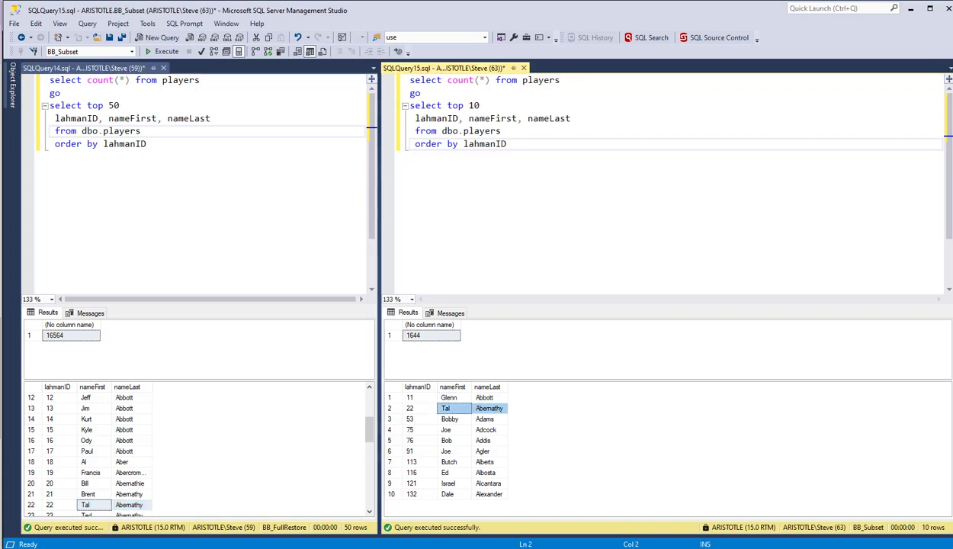
Step: Switch to the terminal and answer y to run rganonymize classify on BB_Subset, creating the classification.json file
key("alt+Tab")
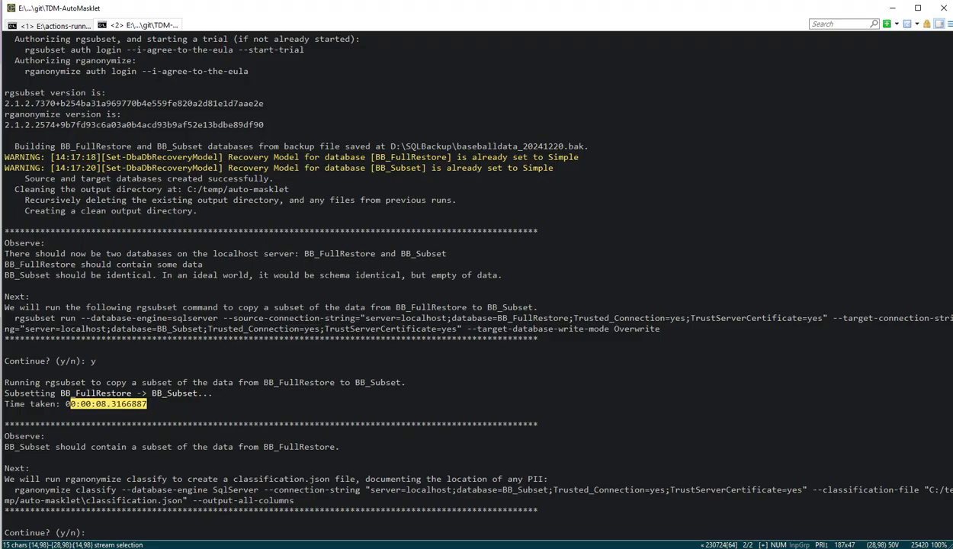
left_click(141, 528)
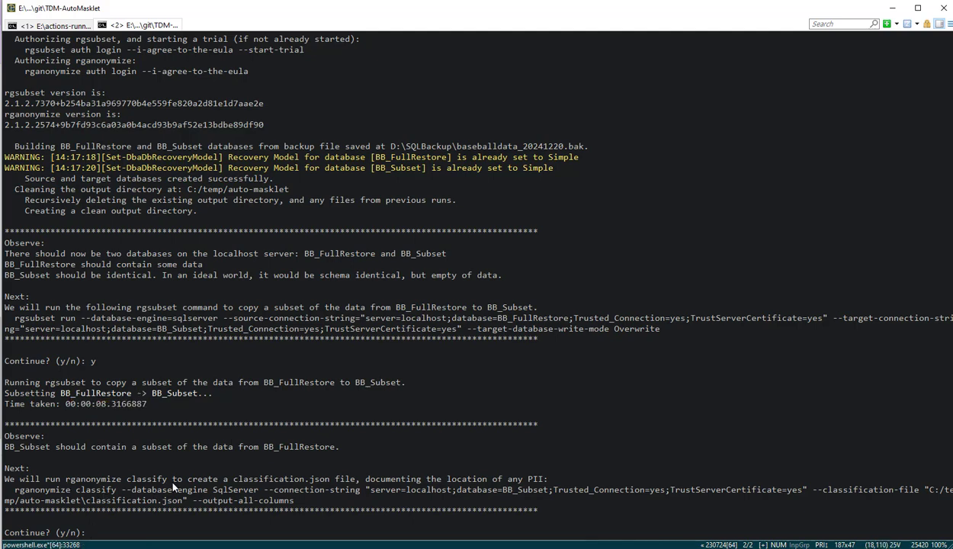
type("y")
key("Return")
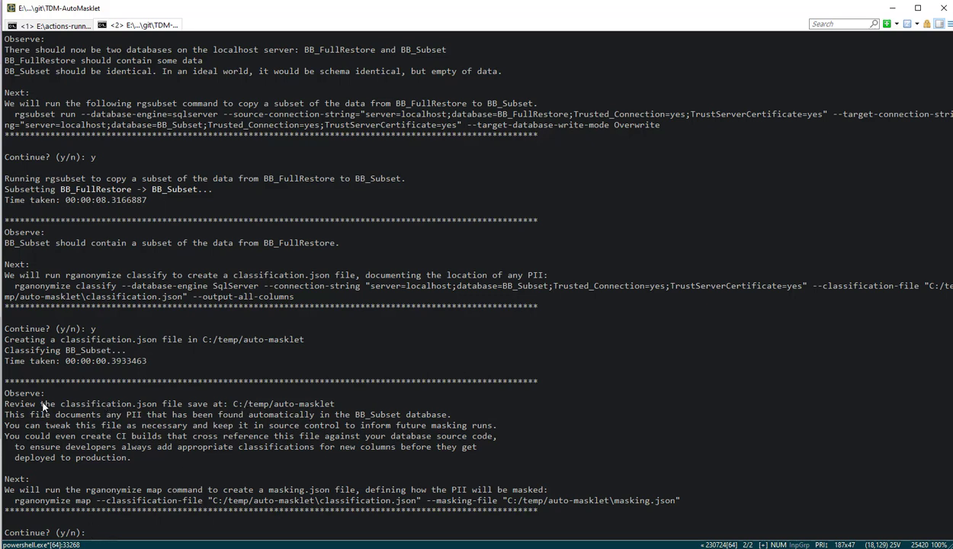
Step: Copy the output path C:/temp/auto-masklet from the terminal and go to that folder in File Explorer
left_click_drag(56, 404, 234, 404)
key("ctrl+c")
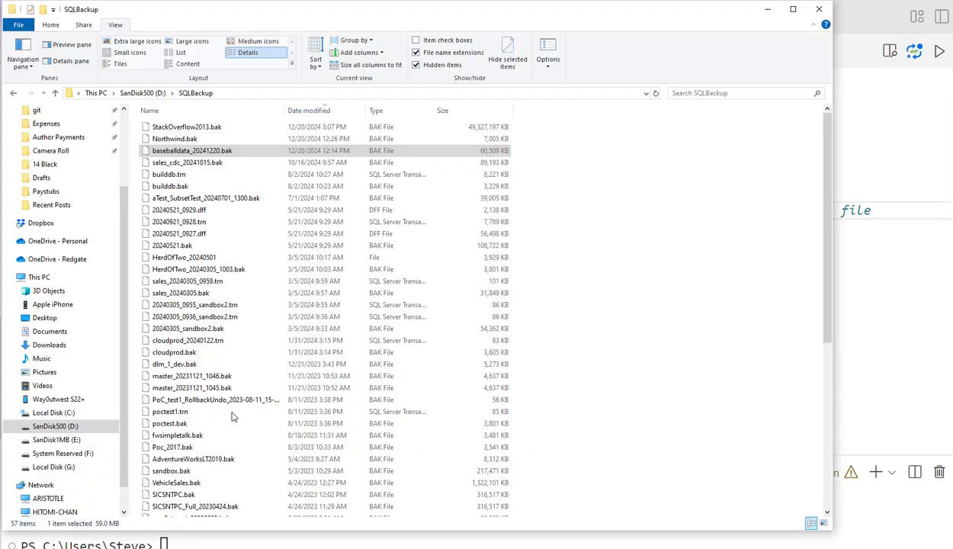
left_click(233, 93)
key("ctrl+v")
type("\\")
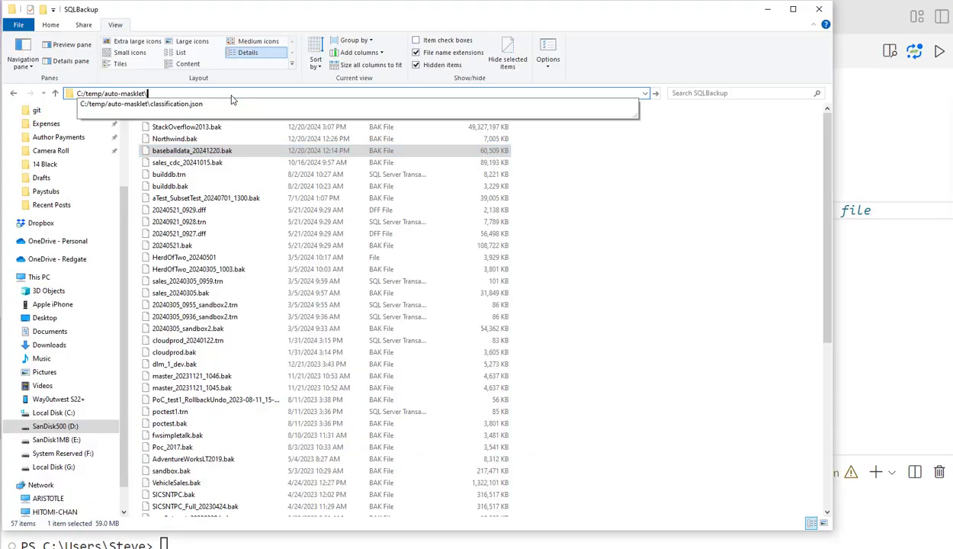
key("Return")
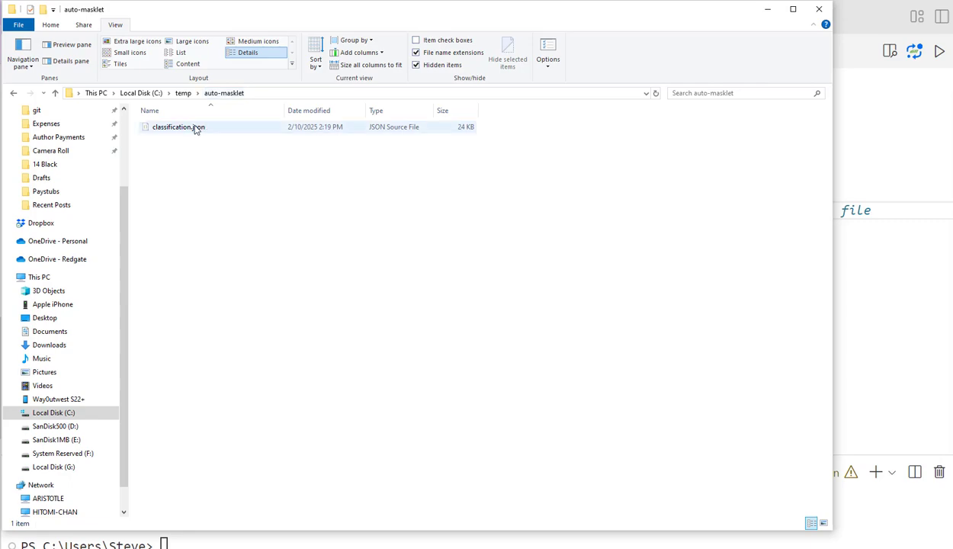
Step: Open classification.json in Visual Studio Code, allowing the untrusted file in the current window
left_click(196, 128)
right_click(190, 127)
left_click(164, 186)
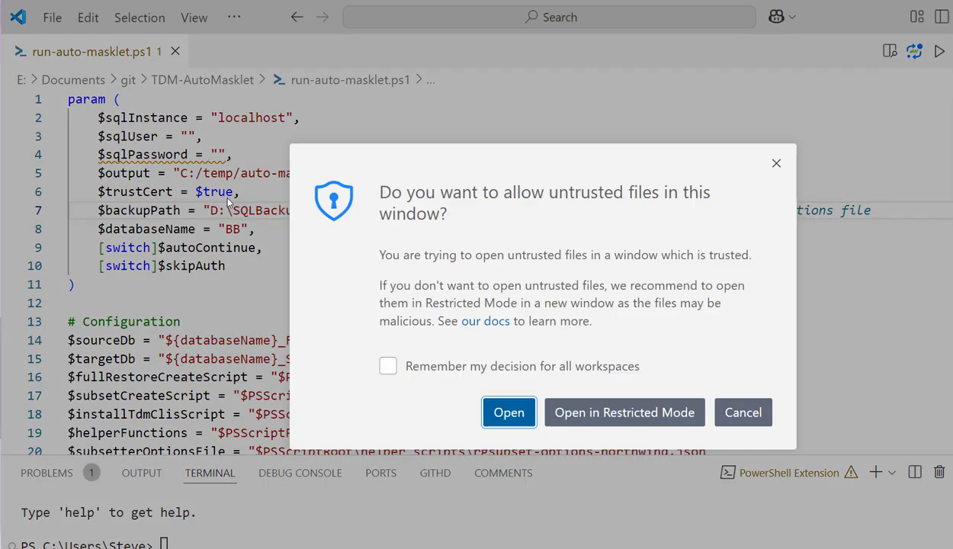
left_click(498, 406)
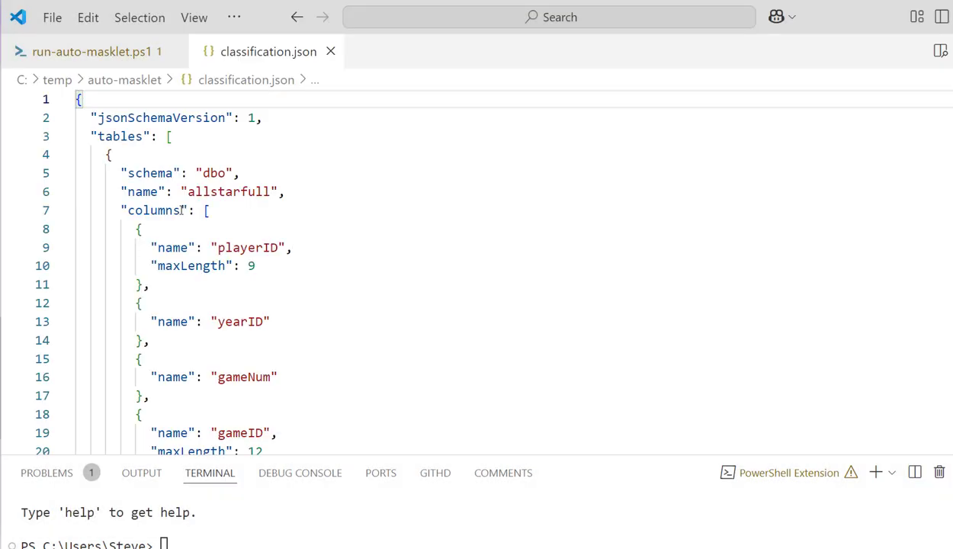
Step: Look through classification.json from the allstarfull table down to the players table to see how tables and columns are documented
left_click_drag(196, 172, 207, 191)
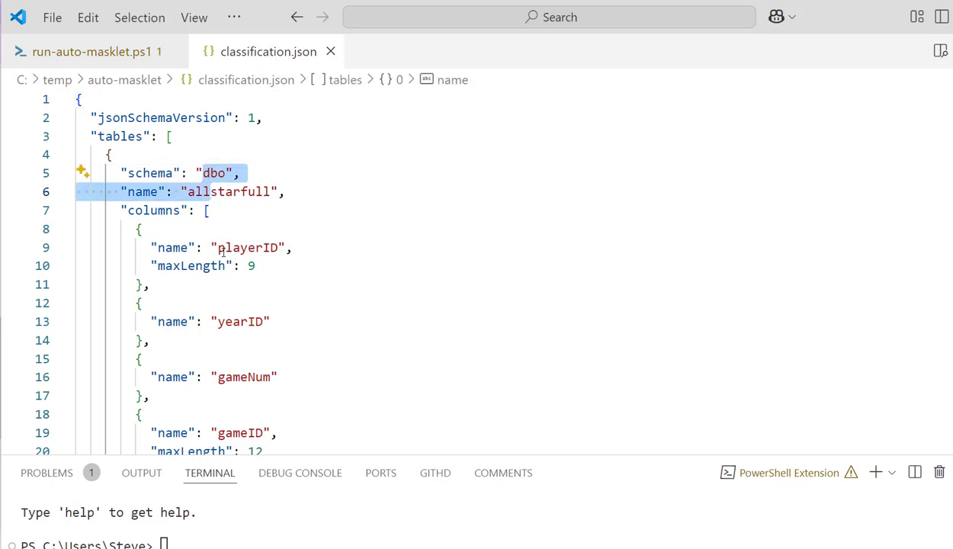
left_click_drag(226, 248, 254, 266)
scroll(236, 355, "down", 10)
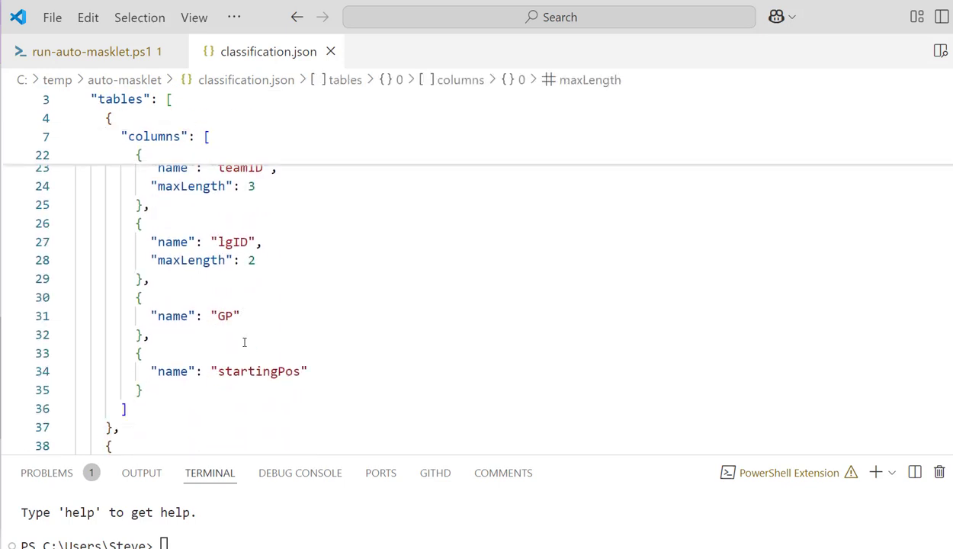
scroll(247, 337, "down", 20)
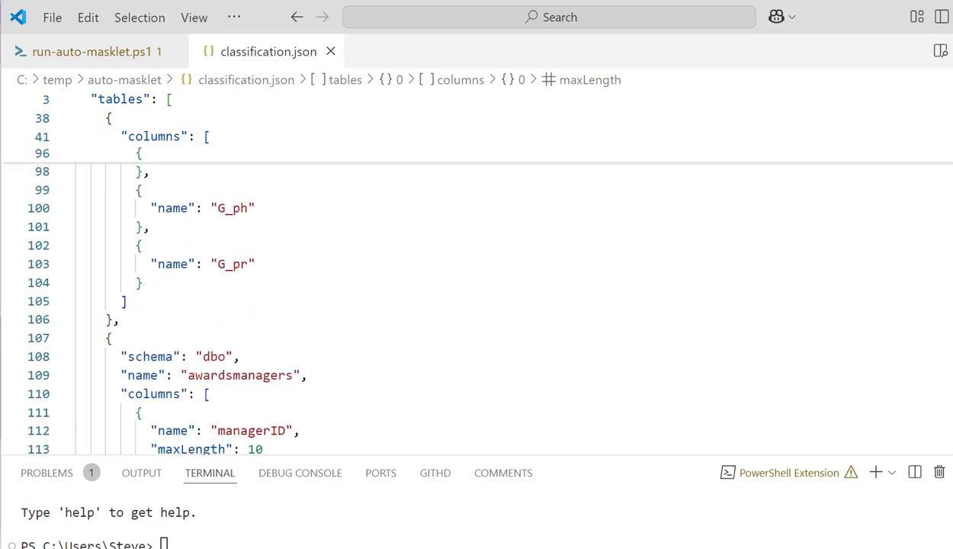
scroll(466, 297, "down", 20)
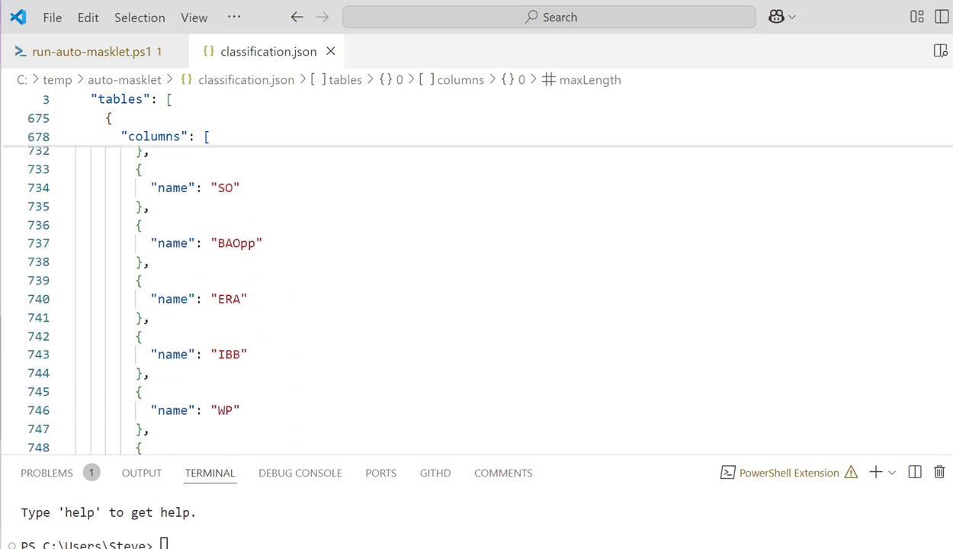
scroll(477, 297, "down", 17)
scroll(477, 298, "up", 4)
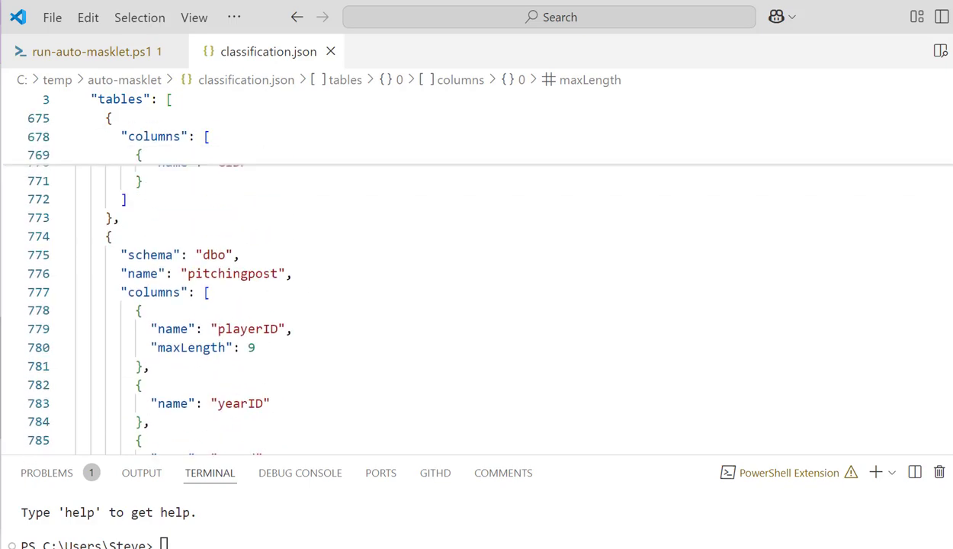
scroll(477, 297, "up", 10)
scroll(476, 297, "down", 20)
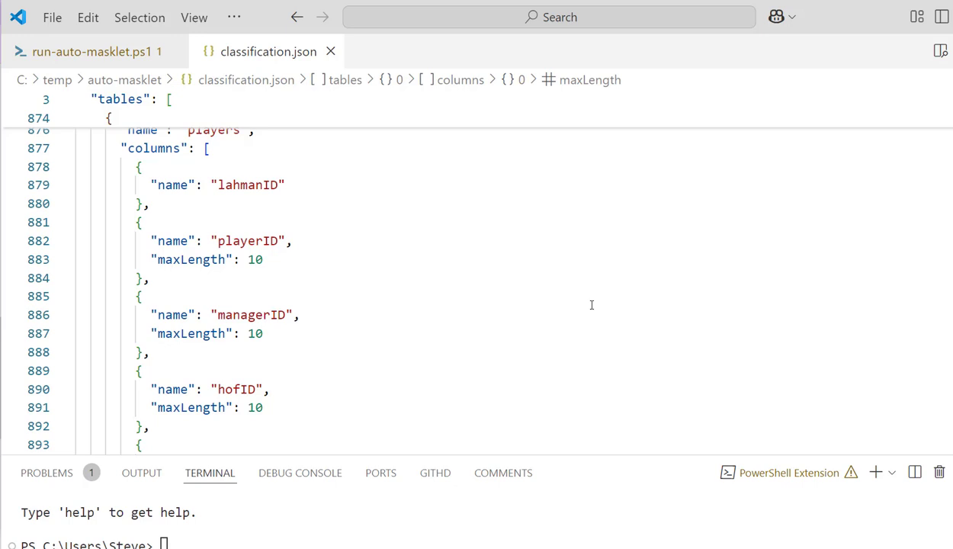
Step: Examine the PII types assigned to the players table's birth, death and name columns in classification.json
scroll(369, 309, "down", 8)
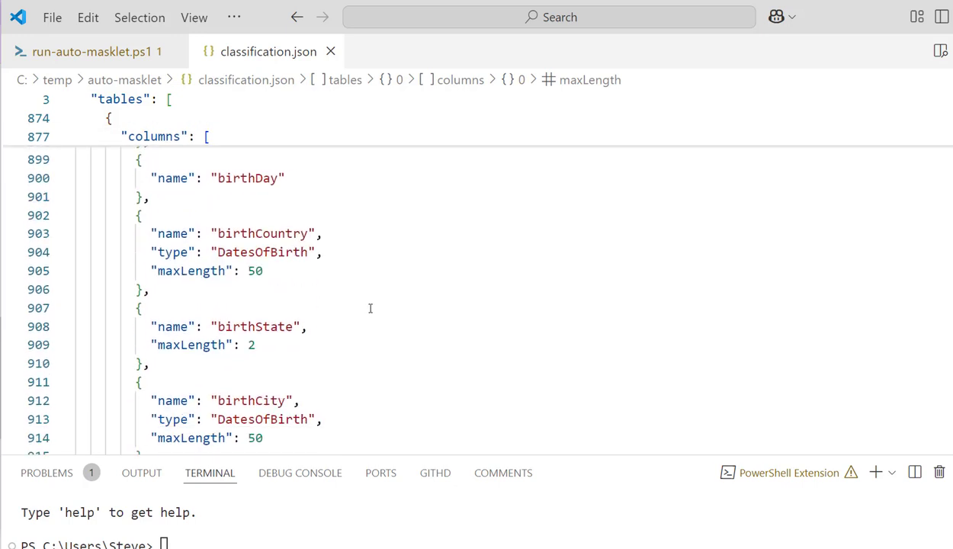
double_click(228, 254)
scroll(298, 252, "down", 6)
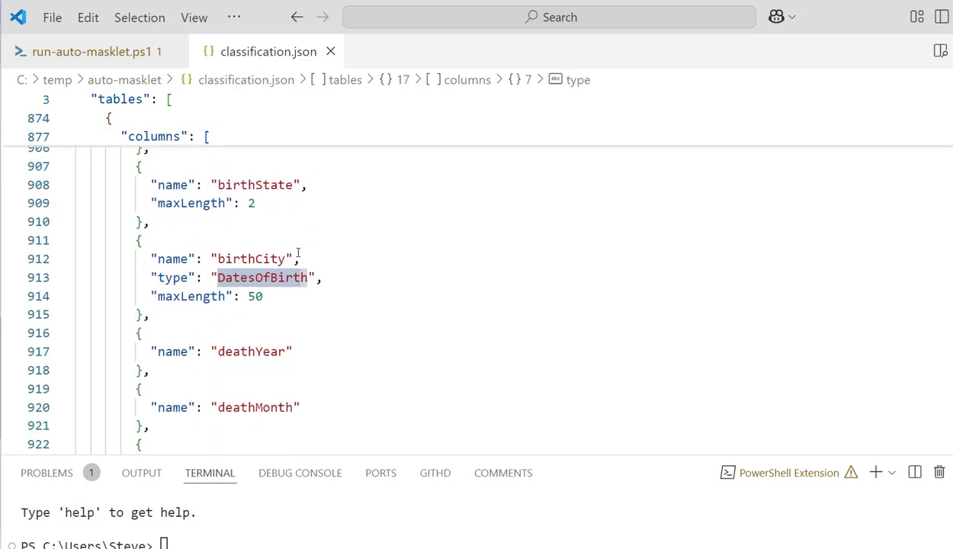
scroll(299, 252, "down", 1)
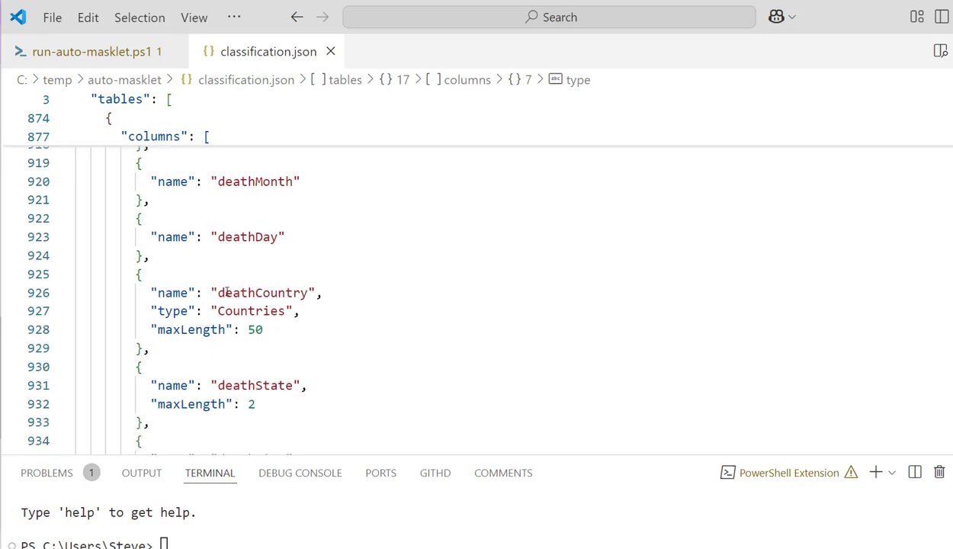
left_click_drag(227, 293, 270, 294)
left_click_drag(219, 311, 255, 311)
scroll(255, 310, "down", 3)
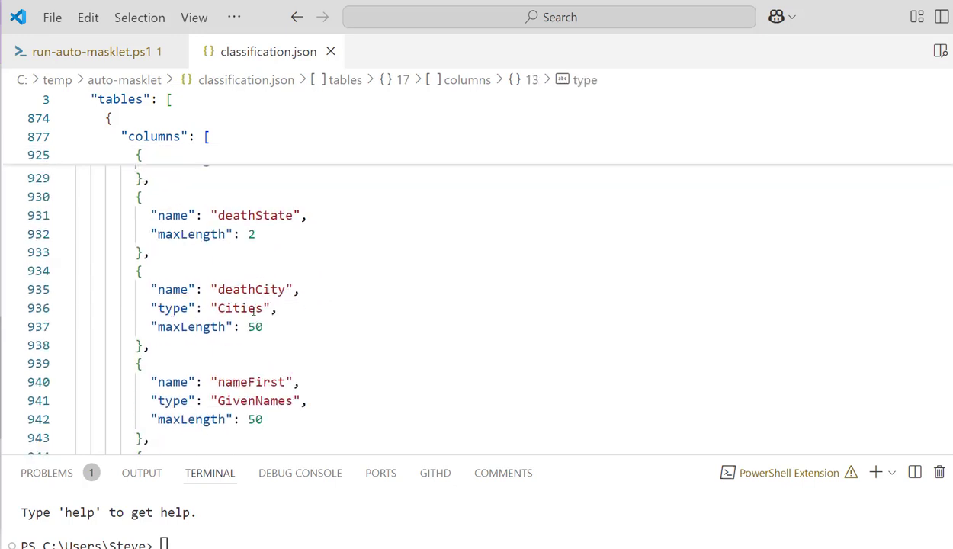
scroll(253, 308, "down", 3)
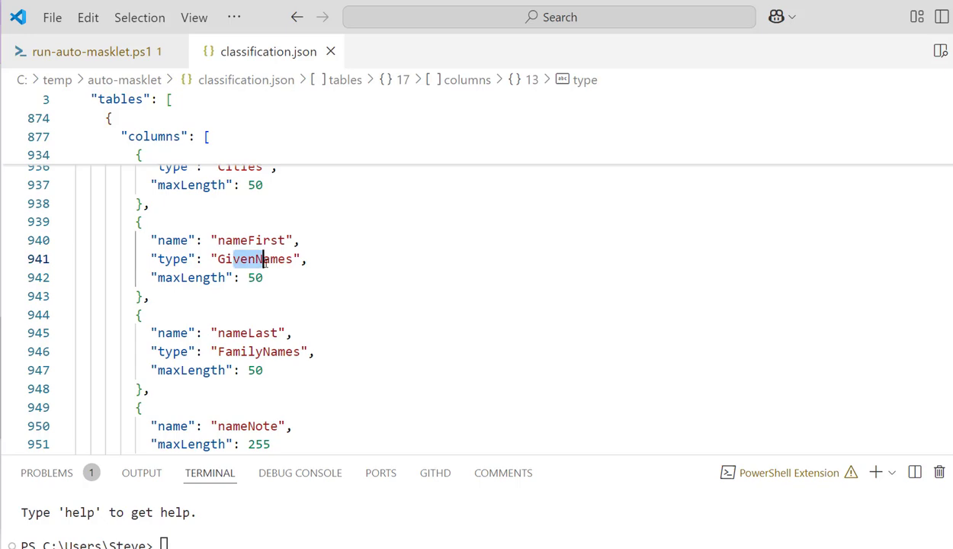
left_click_drag(219, 259, 271, 259)
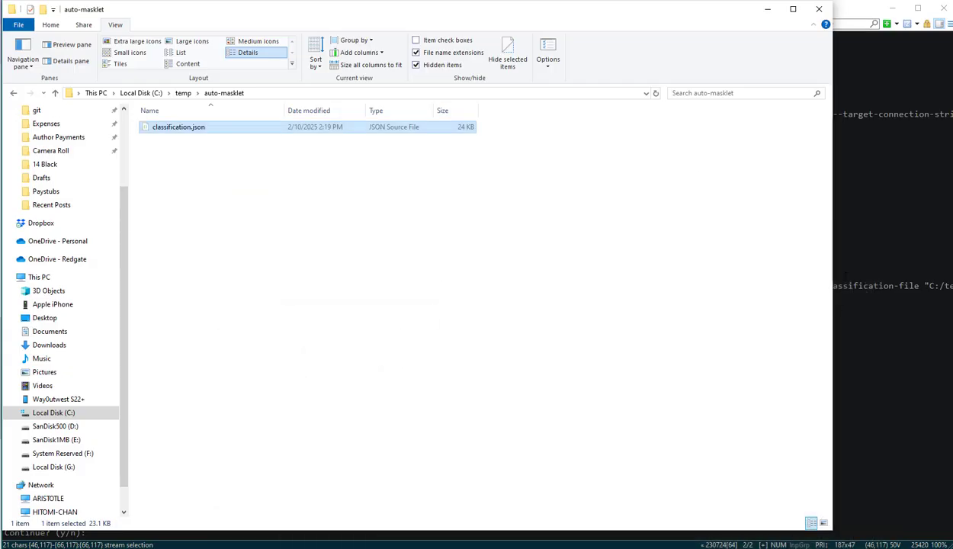
Step: Return to the terminal and answer y to run rganonymize map, generating masking.json from the classification file
key("alt+Tab")
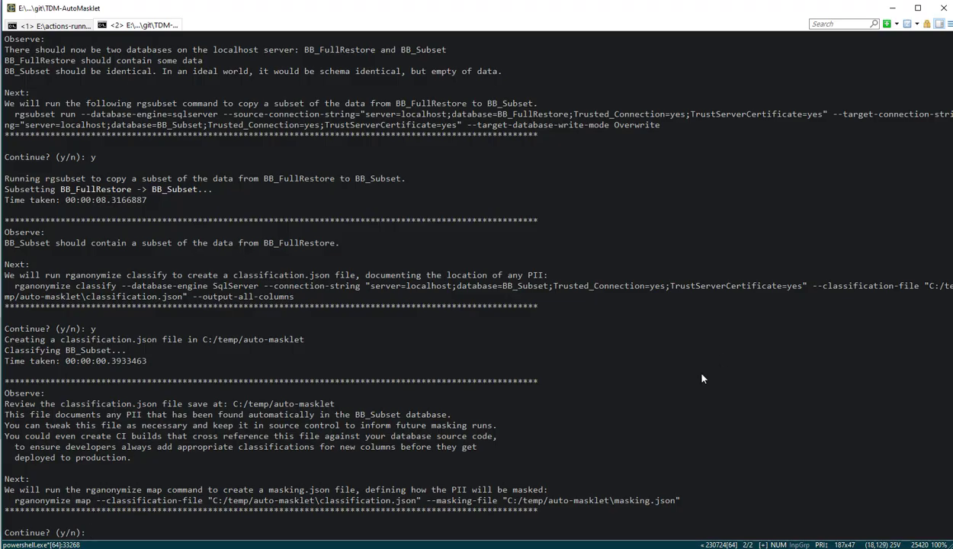
type("y")
key("Return")
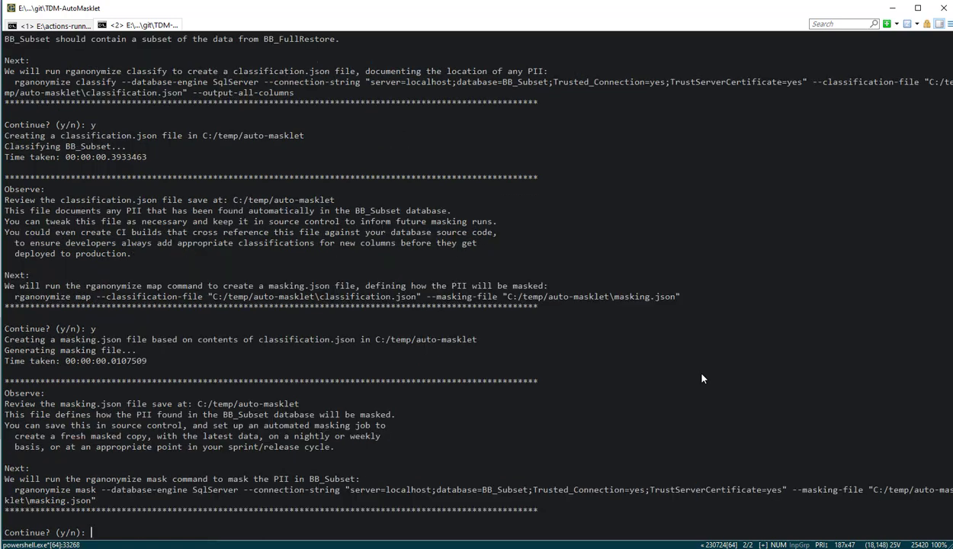
Step: Note the masking.json file in the terminal output and open it from the auto-masklet folder in Visual Studio Code
left_click_drag(62, 404, 172, 404)
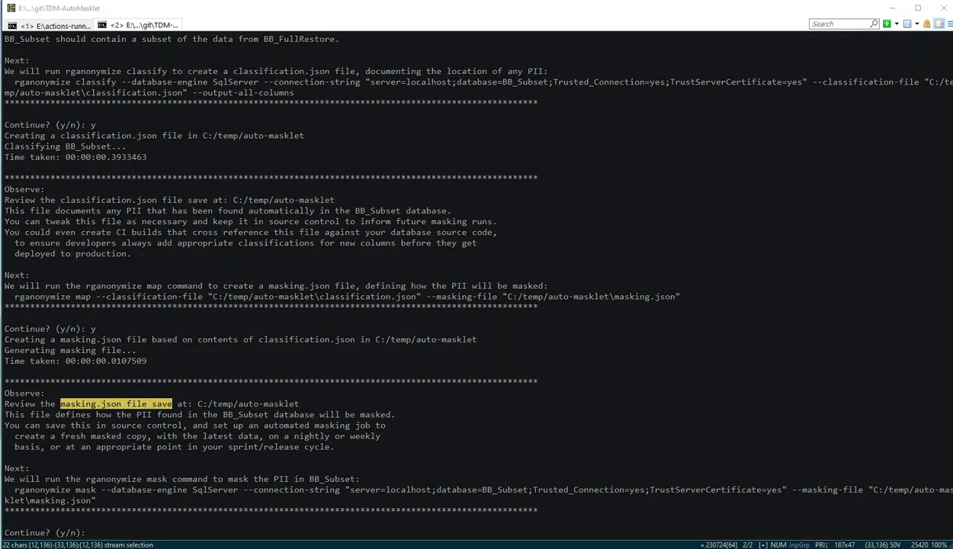
key("alt+Tab")
right_click(169, 142)
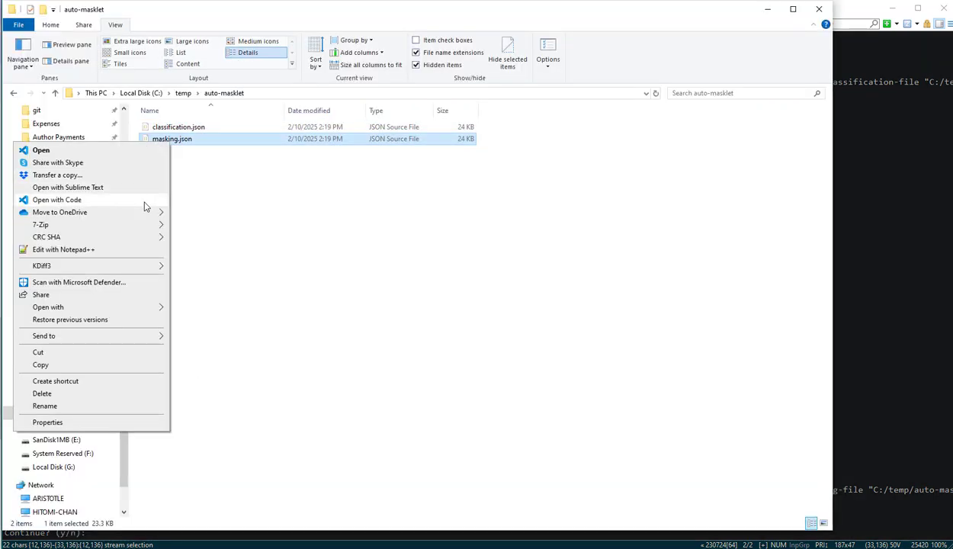
left_click(145, 200)
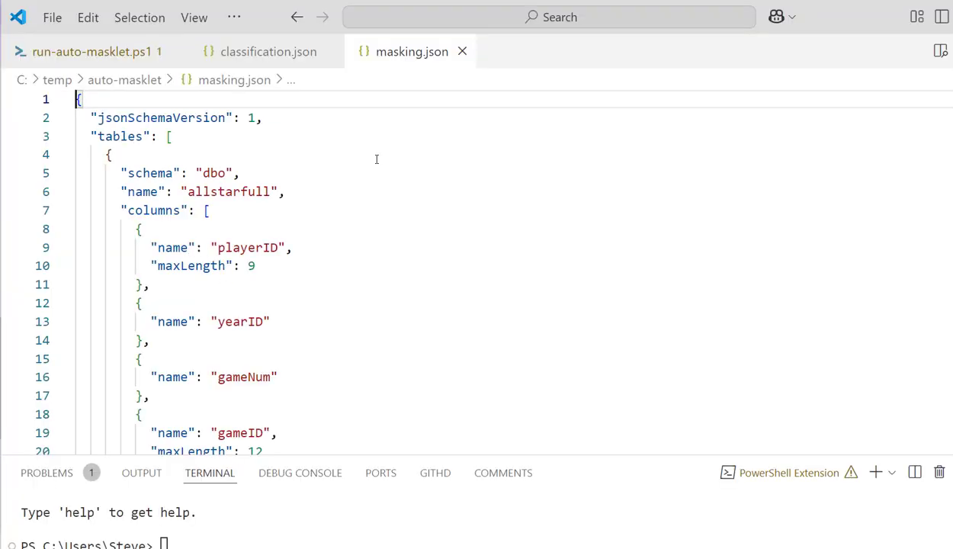
Step: Search masking.json for nameF to locate the nameFirst column of the players table
key("ctrl+f")
type("p")
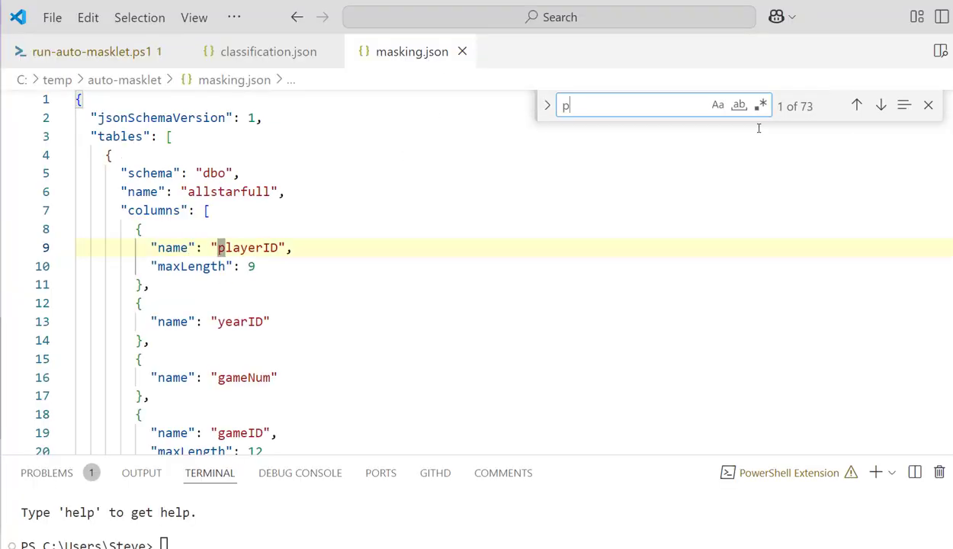
type("lay")
key("BackSpace")
key("BackSpace")
key("BackSpace")
key("BackSpace")
type("nameF")
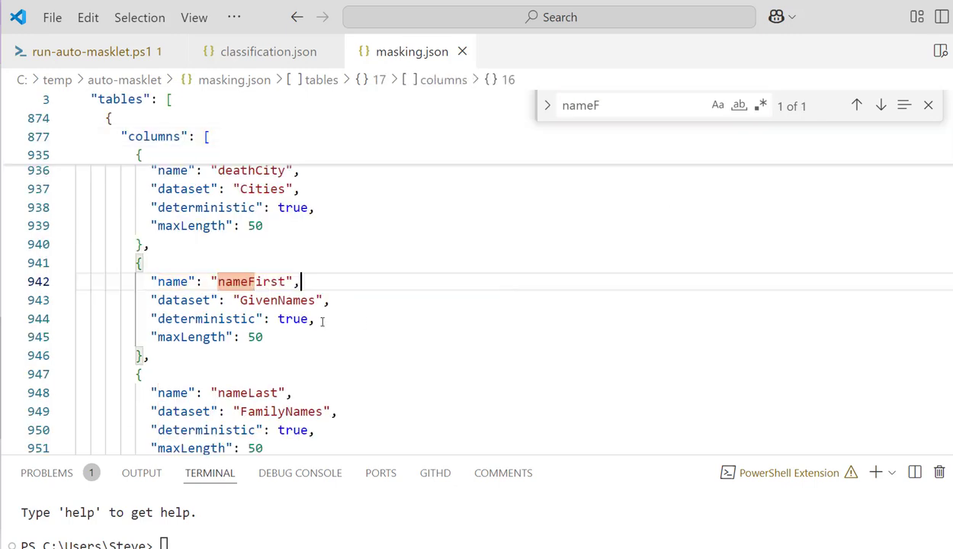
Step: Examine the dataset and deterministic settings defined for the nameFirst column in masking.json
left_click(247, 300)
left_click_drag(251, 300, 286, 318)
double_click(284, 319)
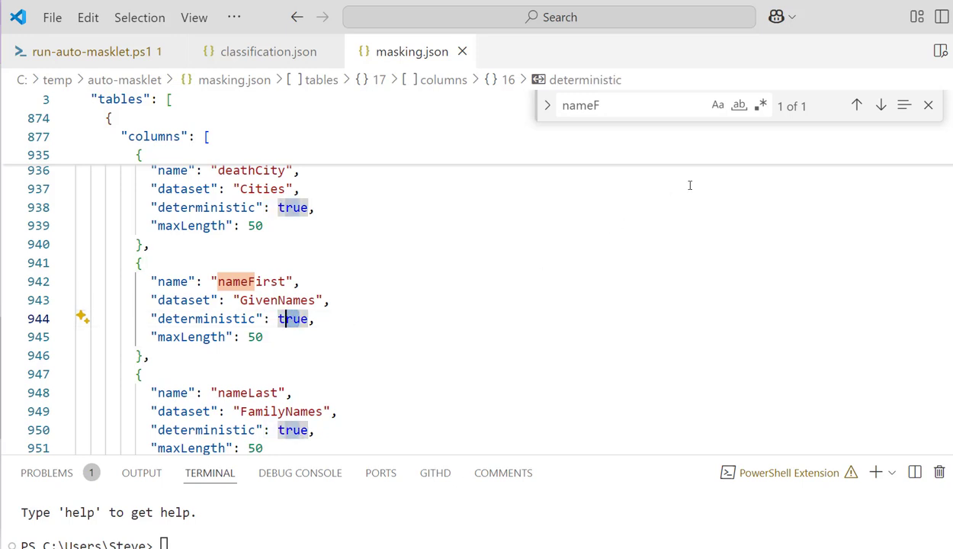
Step: Return to the terminal and answer y to run rganonymize mask on BB_Subset using masking.json
key("ctrl+j")
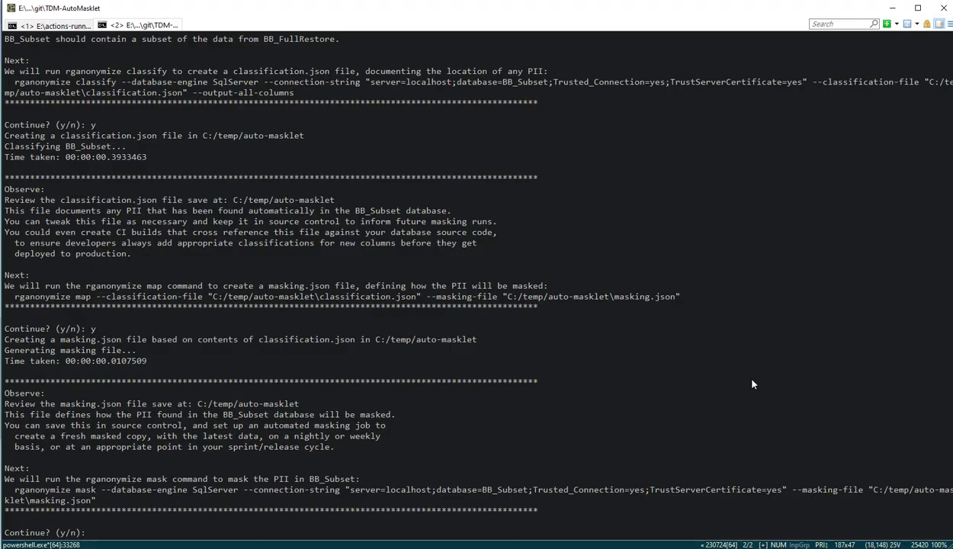
type("y")
key("Return")
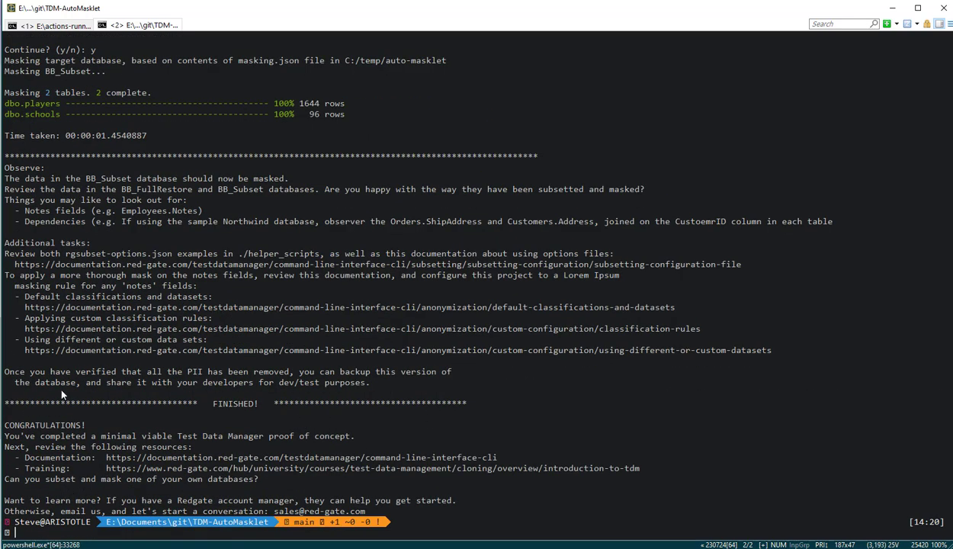
Step: Check the masking output for dbo.players and dbo.schools, and rerun the top 10 players query against BB_Subset in SQL Server Management Studio
left_click_drag(56, 104, 322, 115)
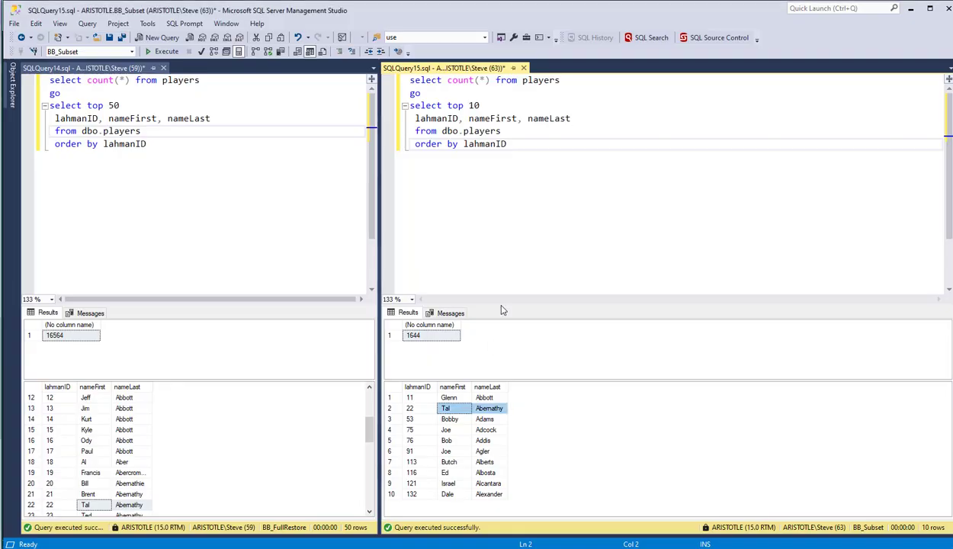
left_click(161, 52)
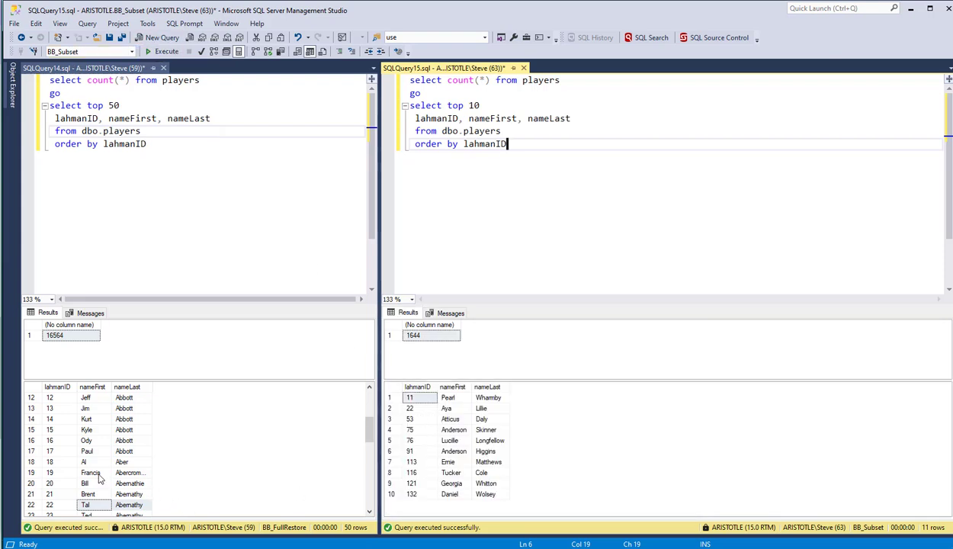
Step: Compare the first and last names of players with lahmanID 11 and 22 between BB_FullRestore and BB_Subset, enlarging both player result grids
left_click(98, 398)
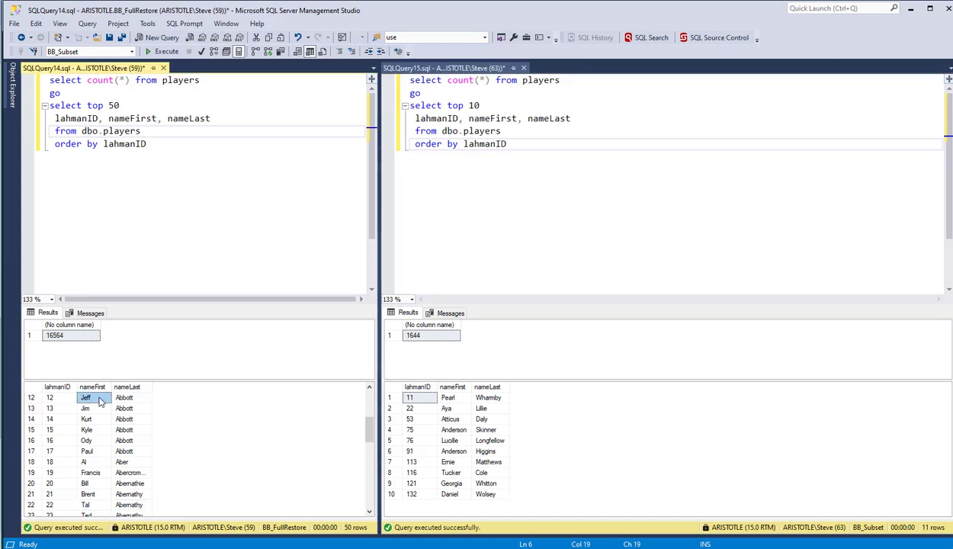
scroll(92, 395, "up", 1)
left_click_drag(85, 395, 128, 396)
left_click_drag(441, 399, 473, 406)
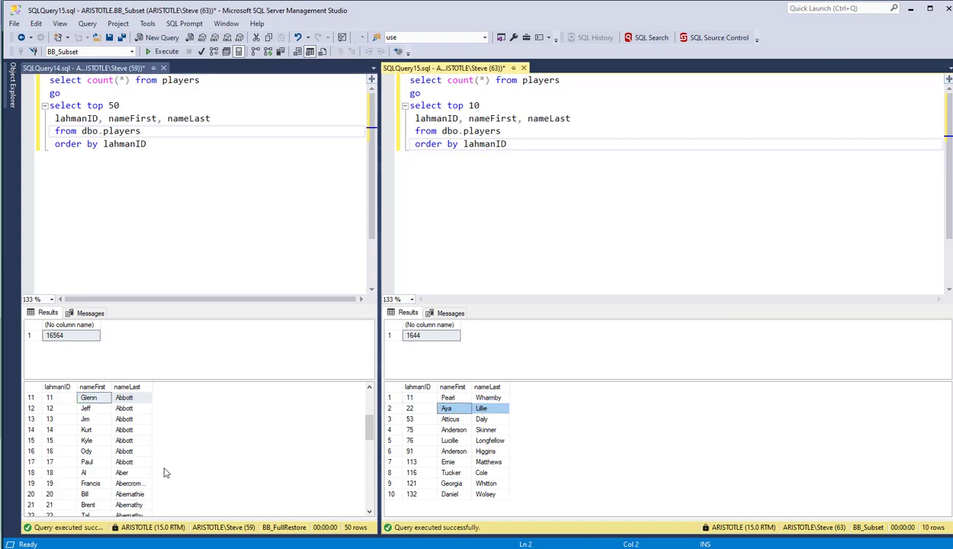
left_click_drag(88, 513, 128, 513)
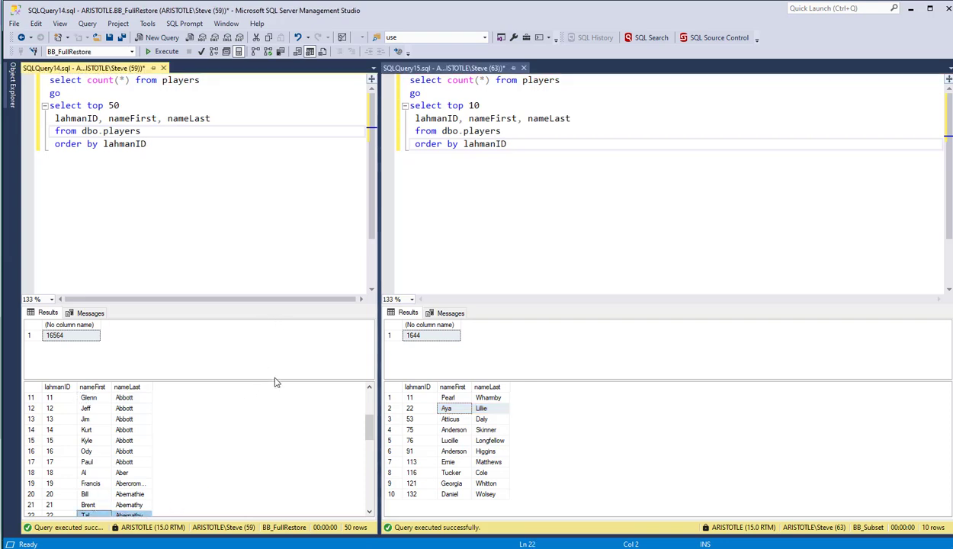
left_click_drag(275, 379, 276, 351)
left_click_drag(426, 379, 433, 357)
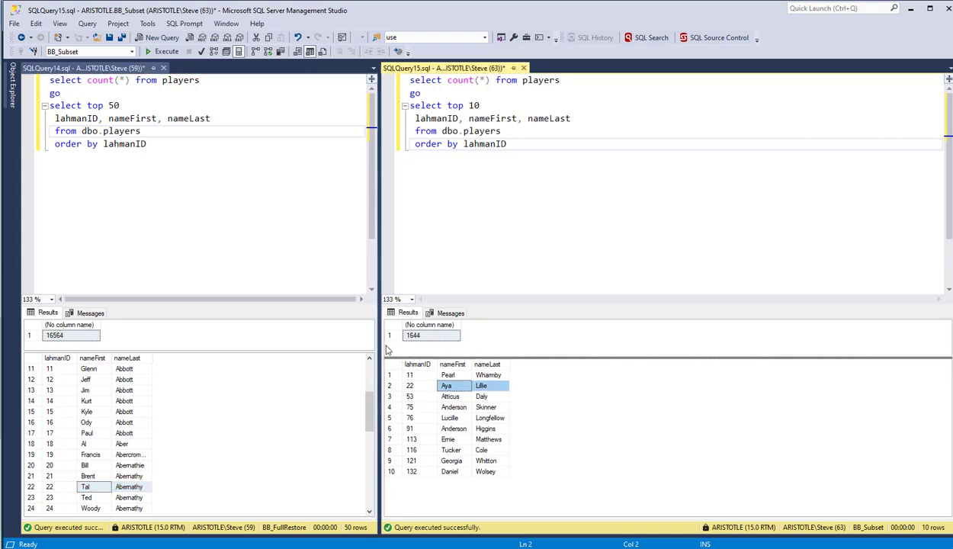
Step: Return to the terminal and review the Observe notes on checking the masked data and the dependencies in the sample Northwind database
left_click(911, 10)
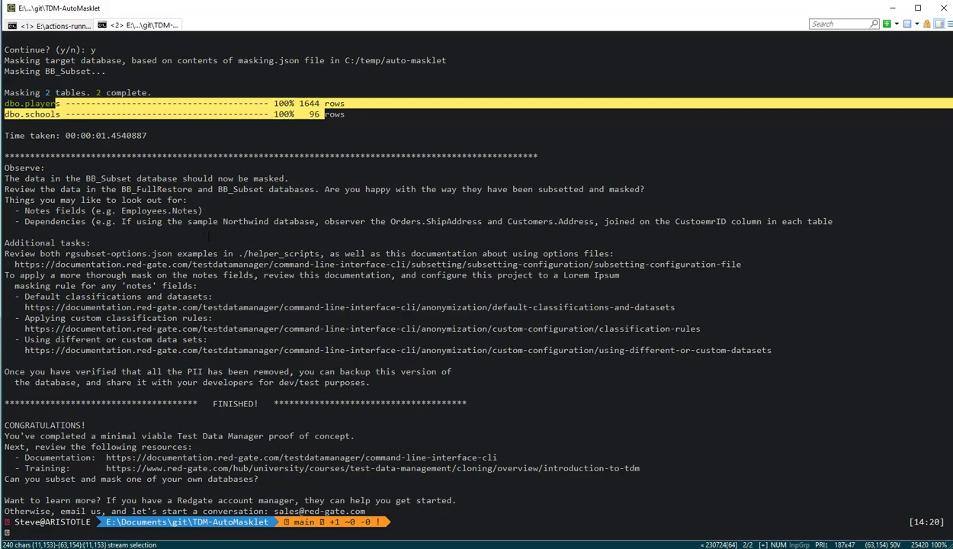
left_click_drag(137, 190, 214, 180)
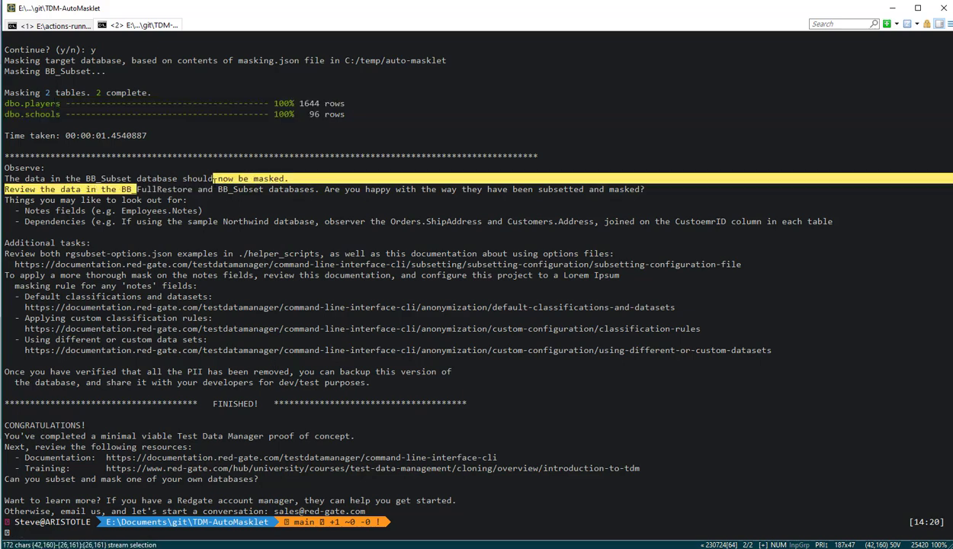
left_click_drag(185, 222, 355, 222)
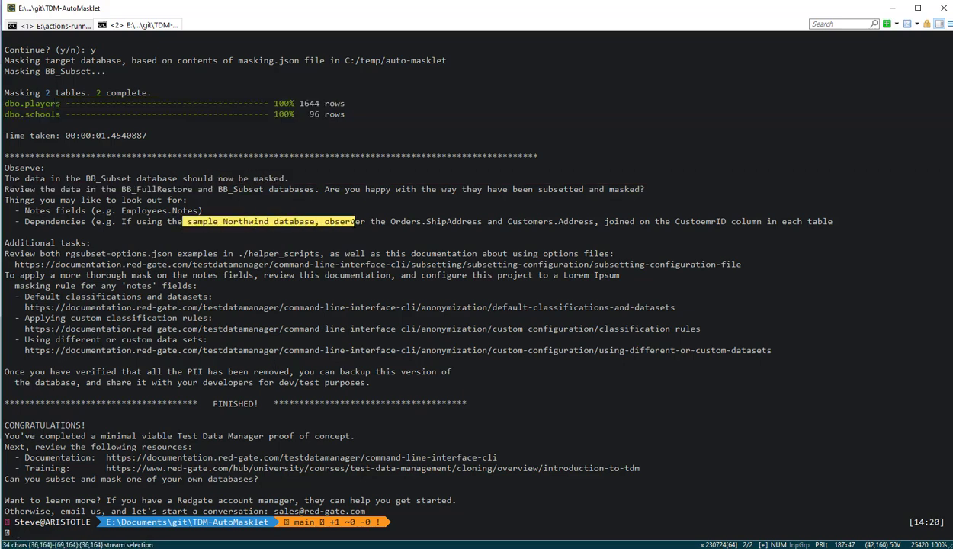